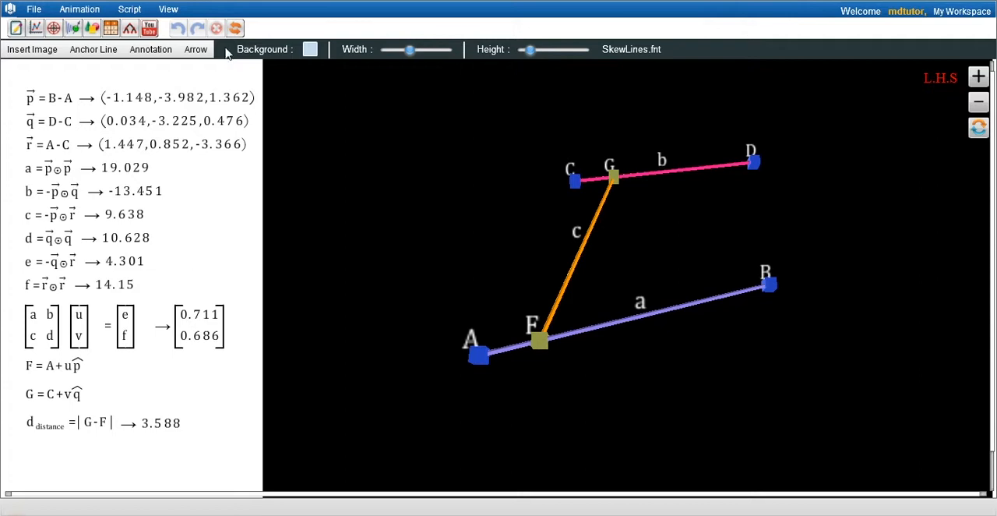
Clear all components from the worksheet, insert a 3D graph and move it toward the top of the workspace
left_click(234, 28)
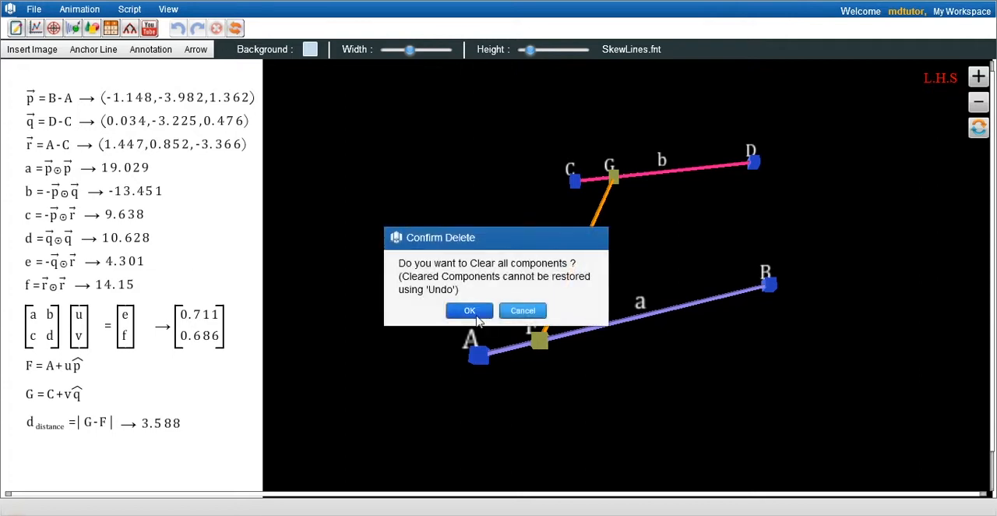
left_click(470, 310)
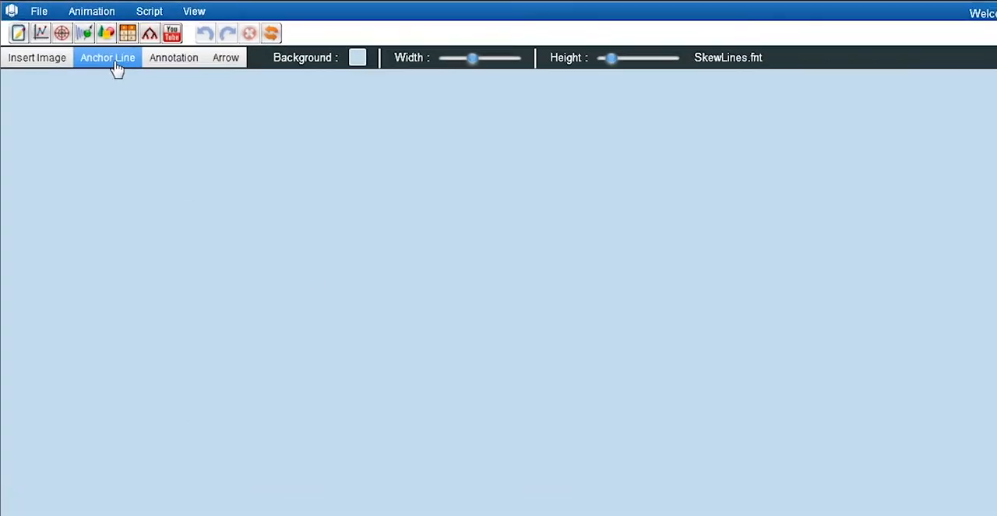
left_click(197, 62)
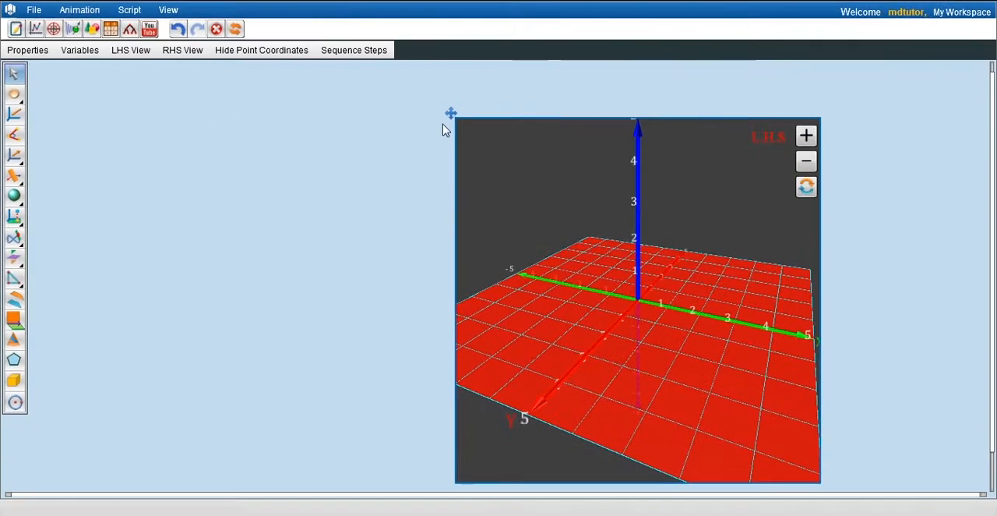
left_click_drag(451, 114, 313, 68)
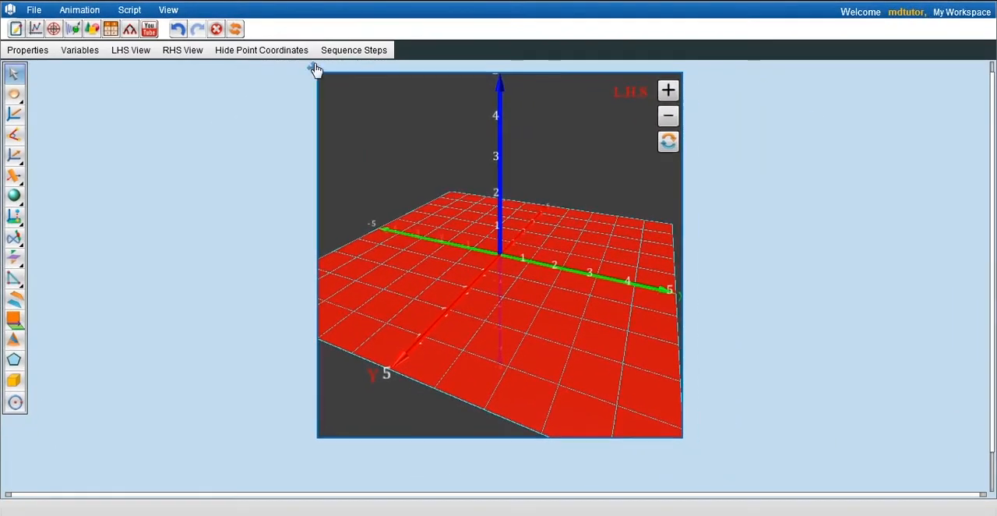
Resize the 3D graph to a width of 900 and a height of 650, and adjust its position beside the blank area
left_click(479, 210)
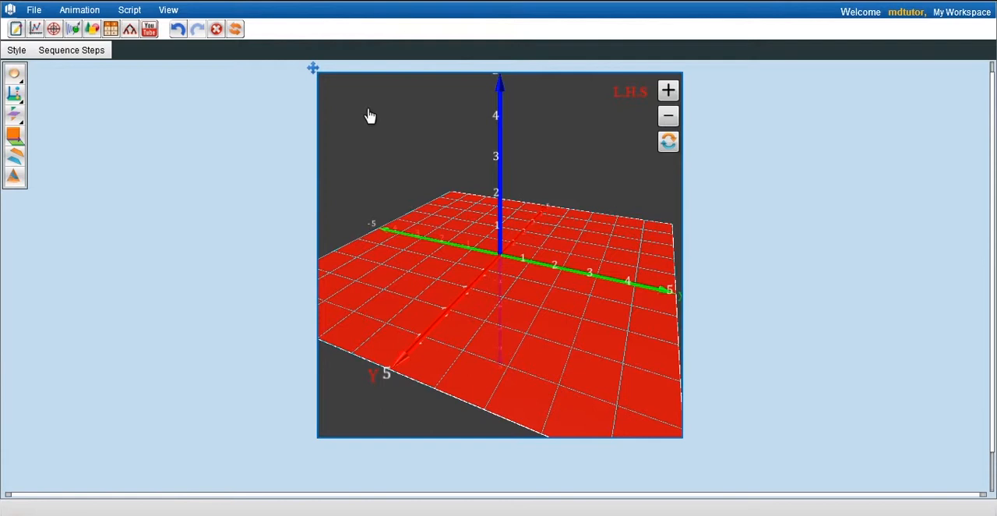
left_click(369, 118)
left_click(28, 49)
left_click(487, 222)
left_click(486, 222)
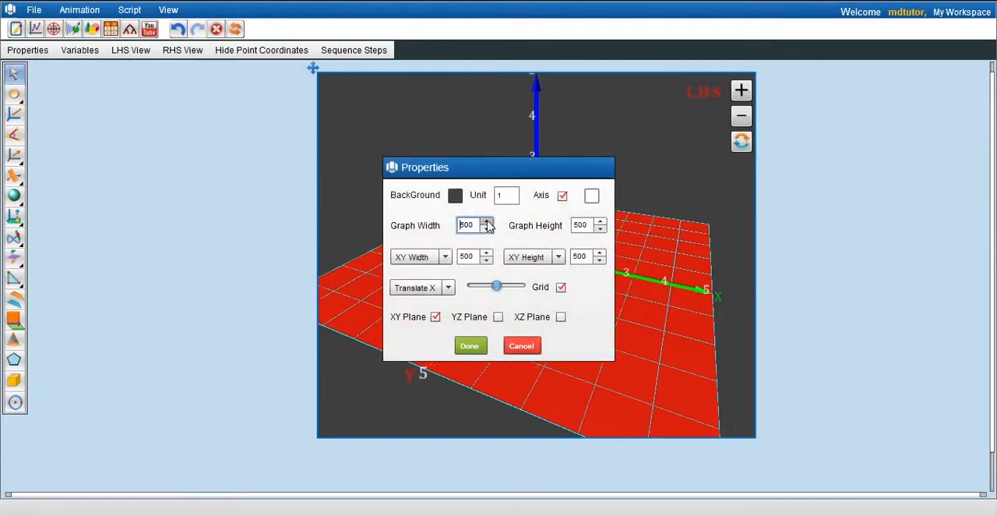
left_click(486, 222)
left_click(486, 222)
left_click(486, 222)
left_click(486, 222)
left_click(487, 222)
left_click(487, 222)
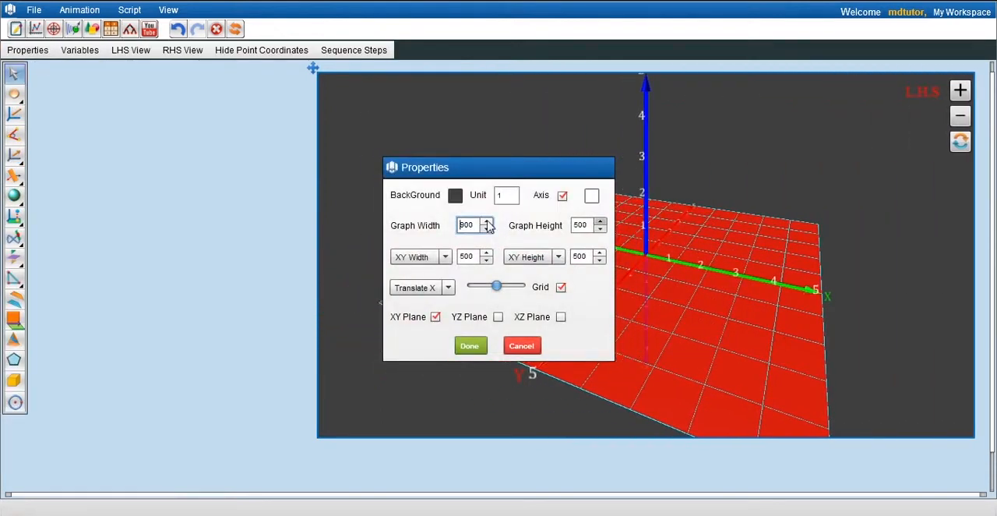
left_click(600, 222)
left_click(600, 222)
left_click(487, 222)
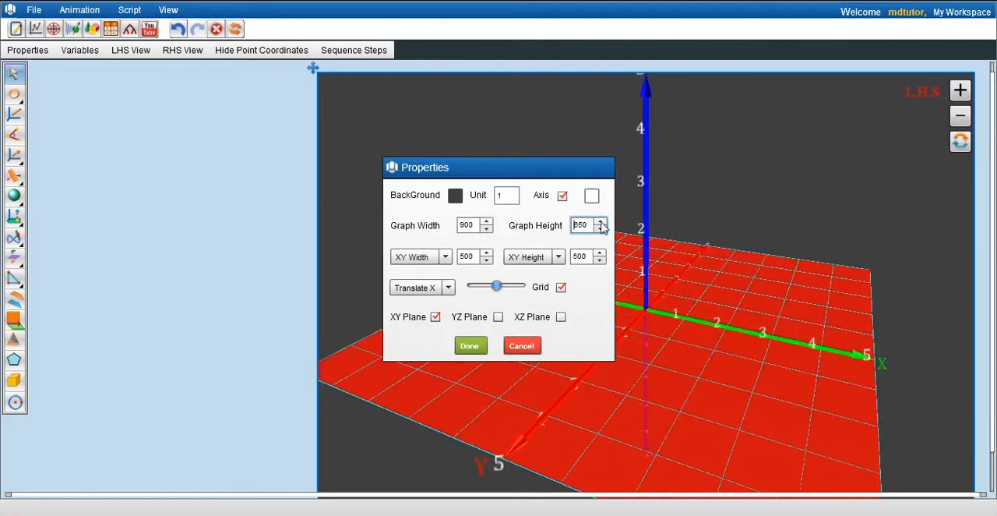
left_click(600, 222)
left_click(469, 346)
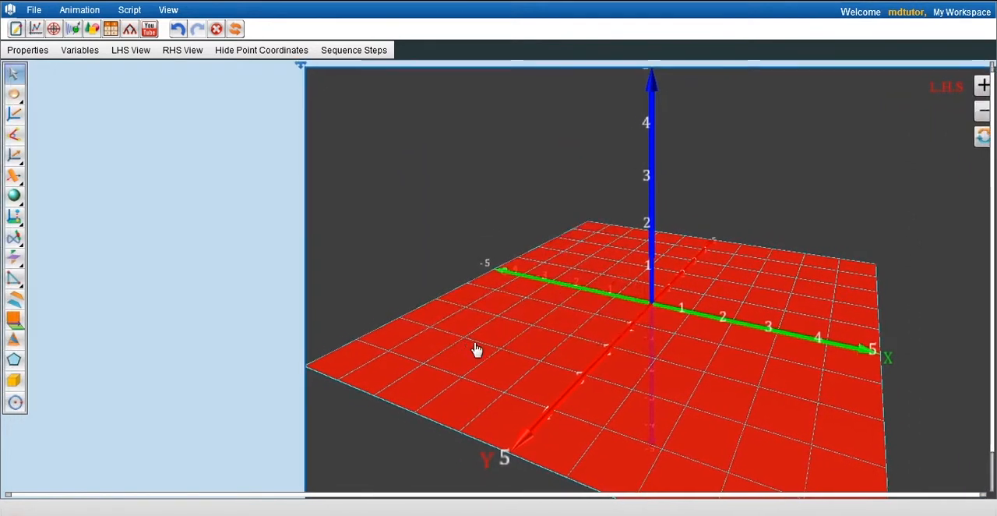
left_click(249, 231)
left_click(429, 220)
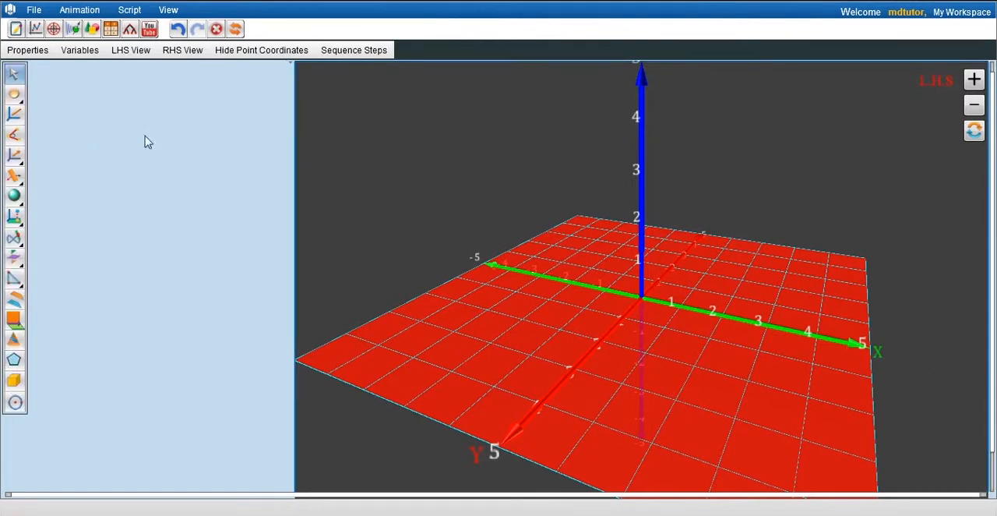
Place four 3D points, A, B, C and D, on the graph's XY plane
left_click(18, 99)
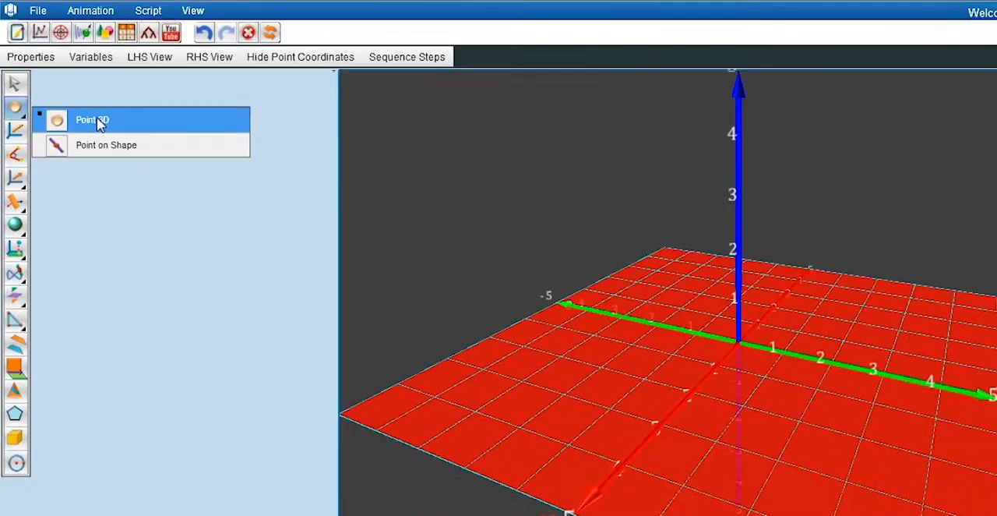
left_click(96, 121)
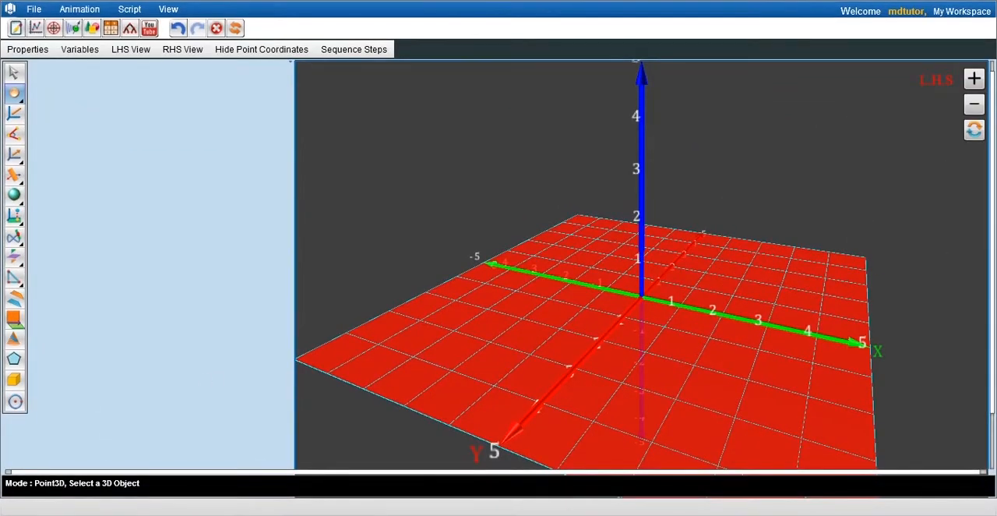
left_click(530, 322)
left_click(670, 329)
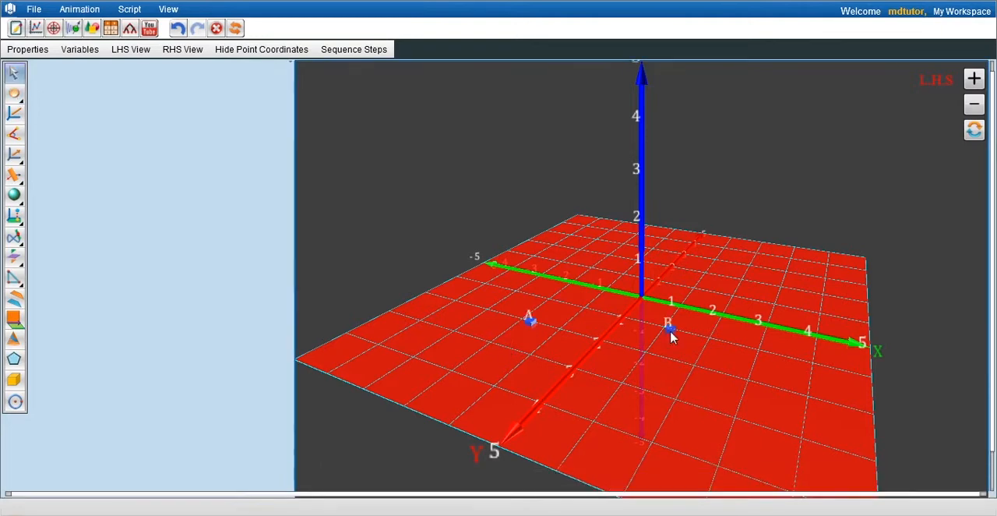
left_click(17, 95)
left_click(748, 300)
Move point A to about (-1.12, 1.1, -1.01), B to about (-1.01, 2.02, 1.06) and C to about (1.05, 0.03, -1.08)
left_click_drag(494, 436, 746, 445)
left_click_drag(612, 331, 630, 359)
left_click_drag(670, 425, 704, 334)
left_click_drag(681, 373, 565, 381)
left_click_drag(563, 327, 615, 287)
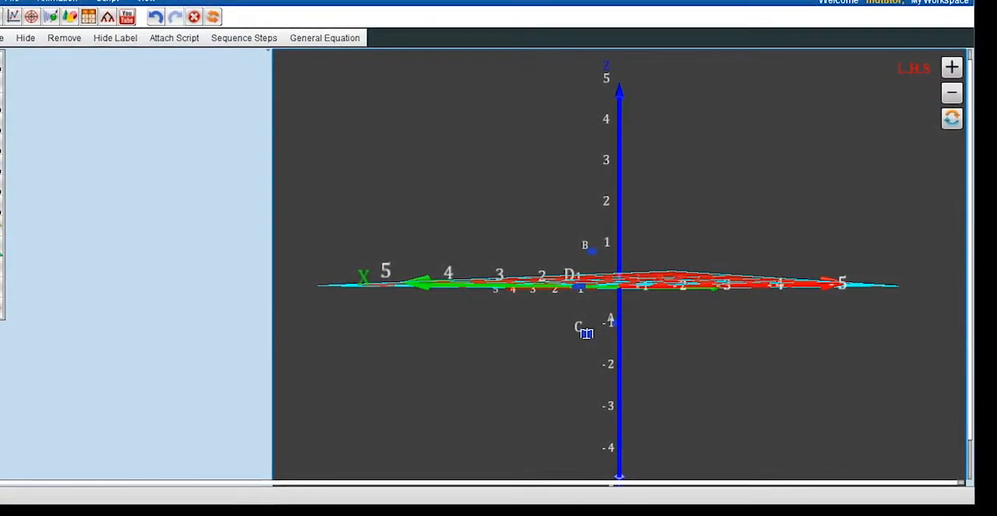
Move point D off the XY plane to about (2.06, 1.01, 2.01)
left_click(476, 439)
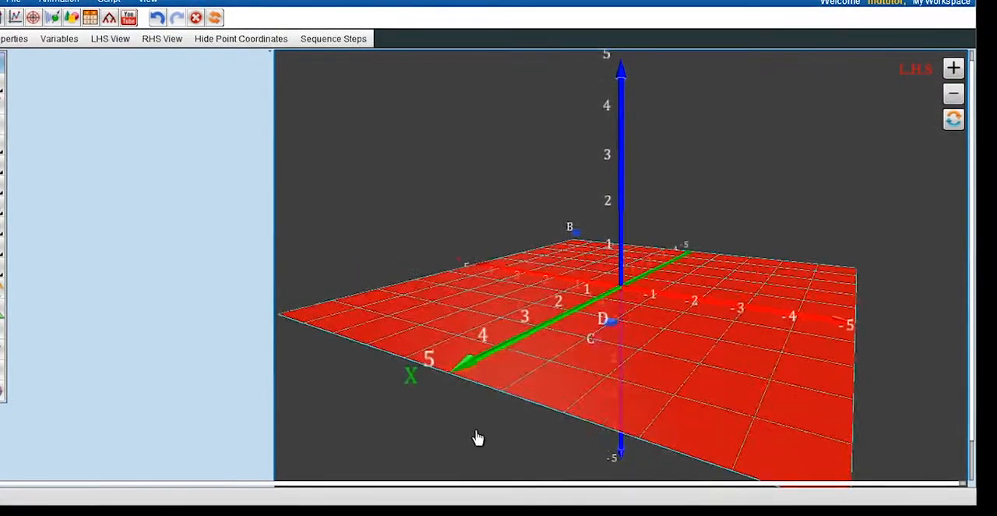
left_click_drag(478, 437, 693, 303)
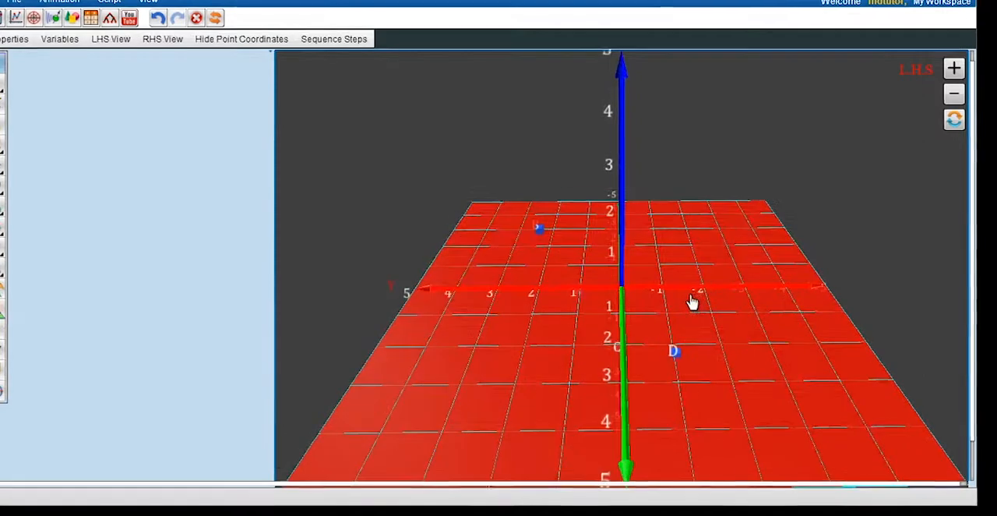
left_click(704, 353)
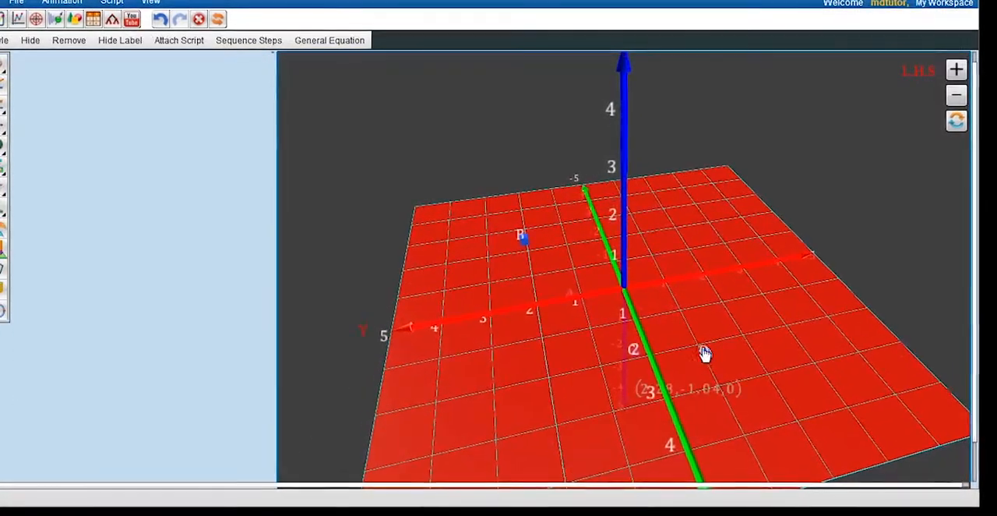
left_click_drag(739, 347, 735, 325)
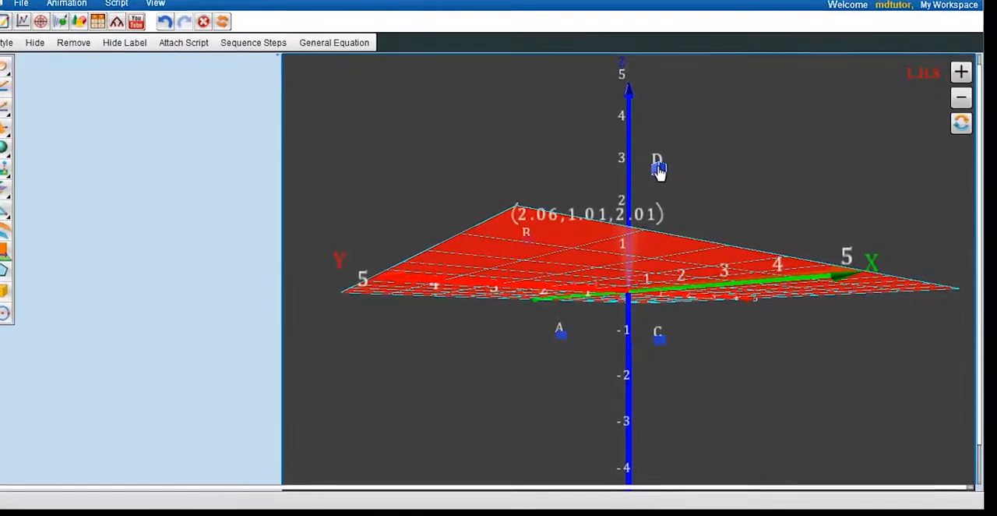
left_click(838, 357)
left_click_drag(750, 389, 743, 345)
left_click(584, 173)
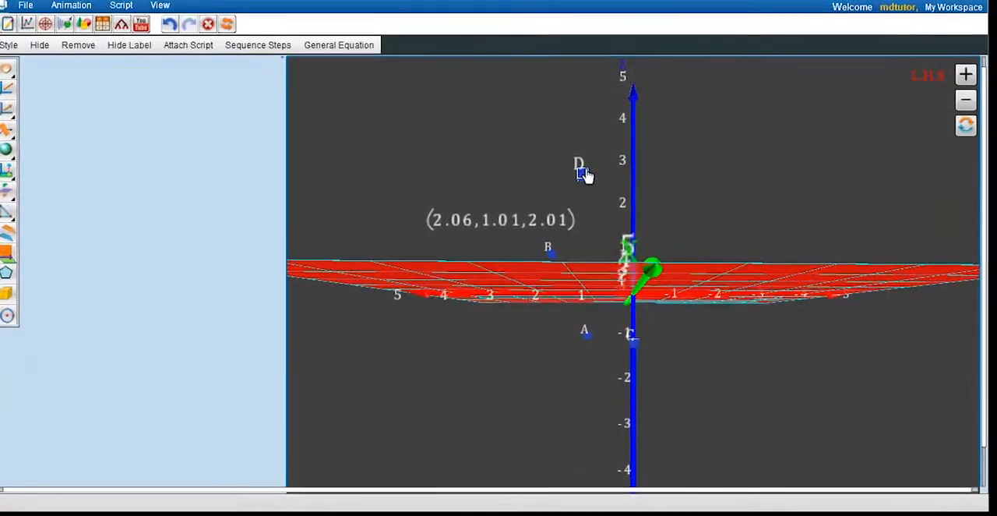
Draw two 3D lines, one from point A to point B and one from point C to point D
left_click_drag(550, 409, 640, 374)
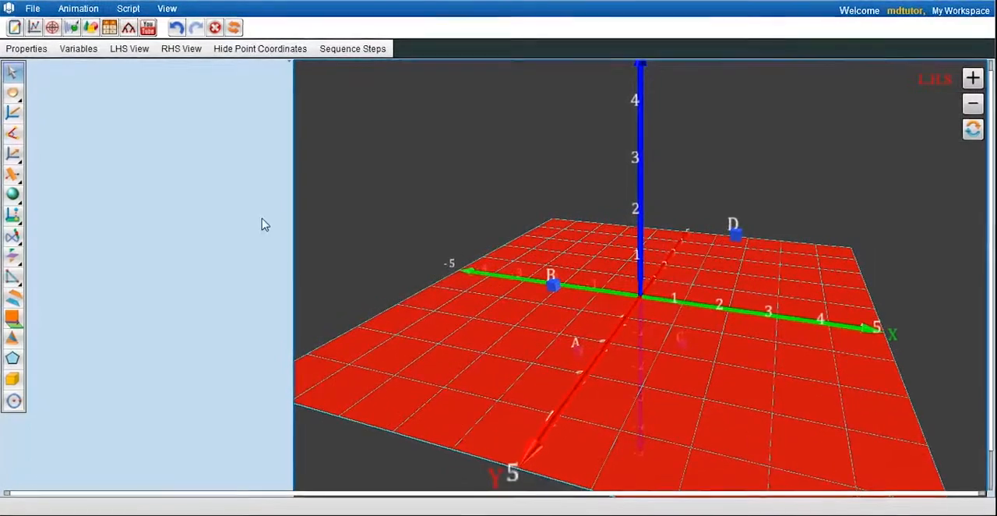
left_click(15, 116)
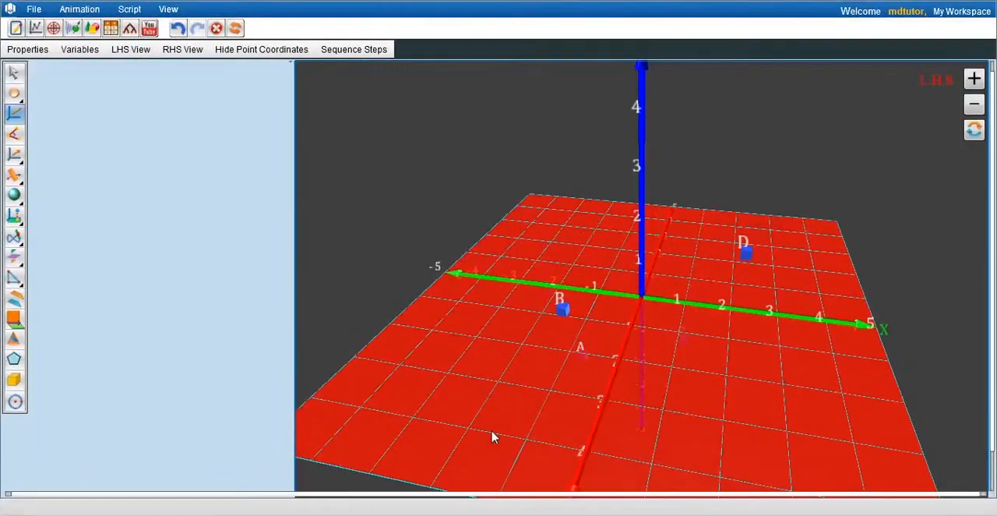
left_click_drag(493, 437, 419, 388)
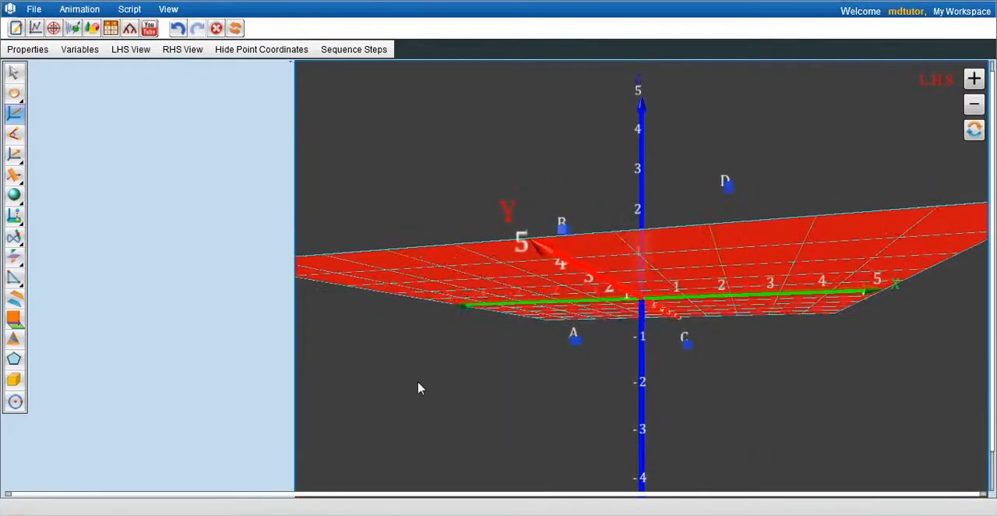
left_click(574, 341)
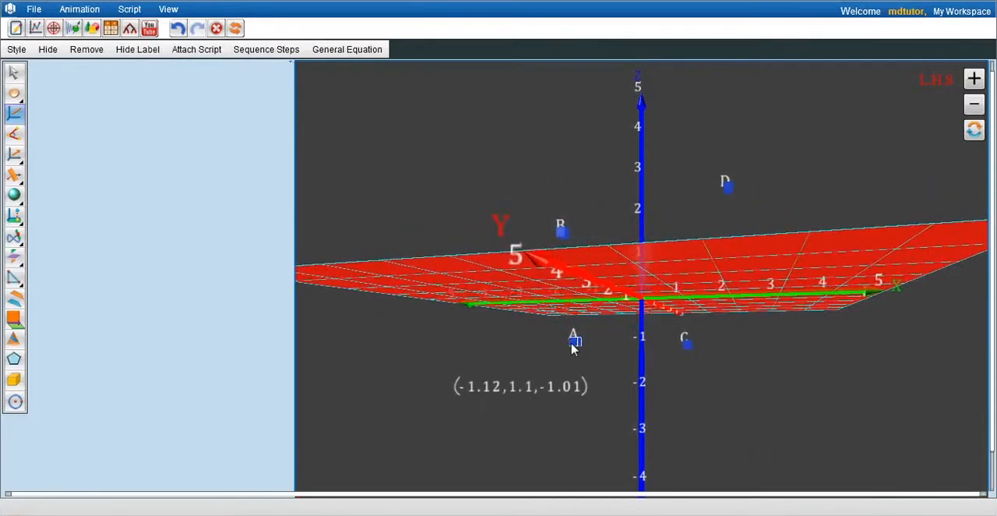
left_click(564, 237)
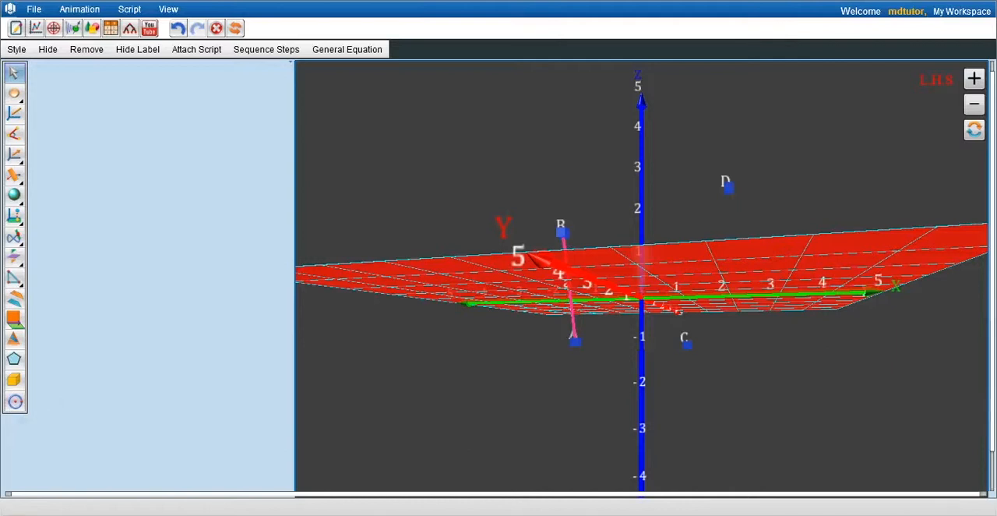
left_click(15, 113)
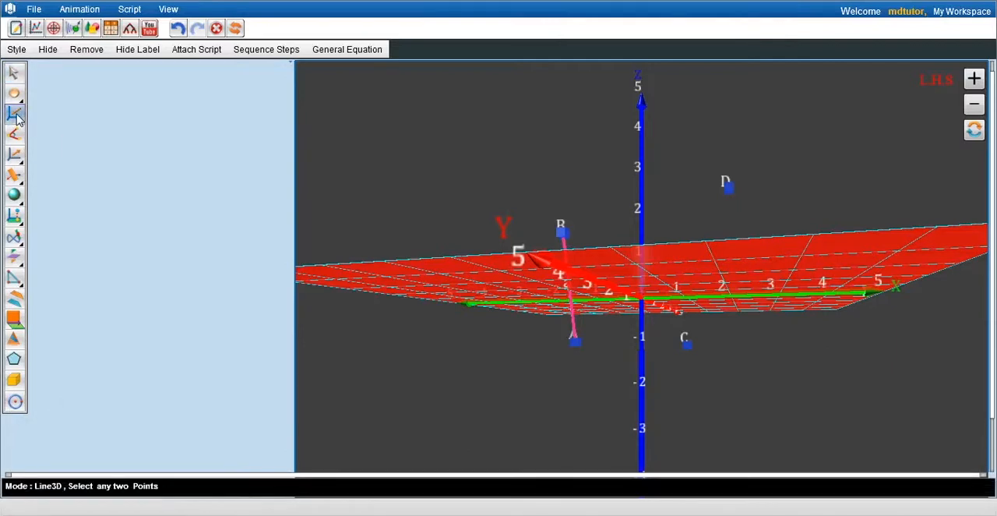
left_click(690, 347)
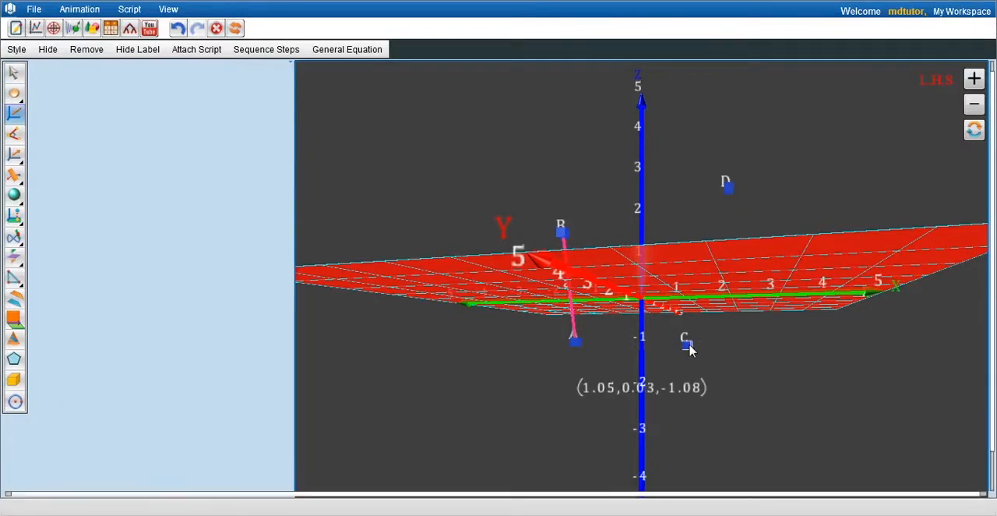
left_click(729, 188)
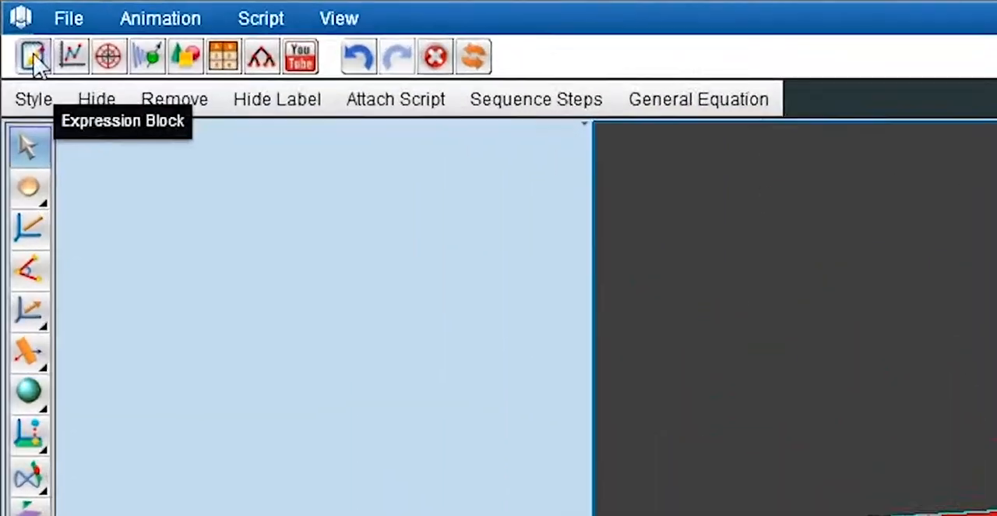
Insert an expression block and place it in the upper corner of the blank area beside the graph
left_click(36, 62)
left_click(304, 395)
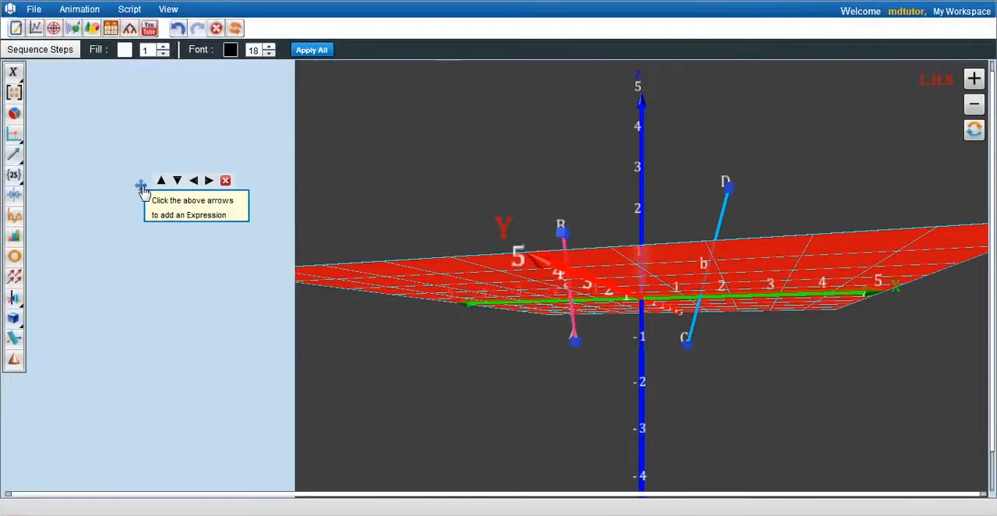
left_click_drag(141, 187, 43, 83)
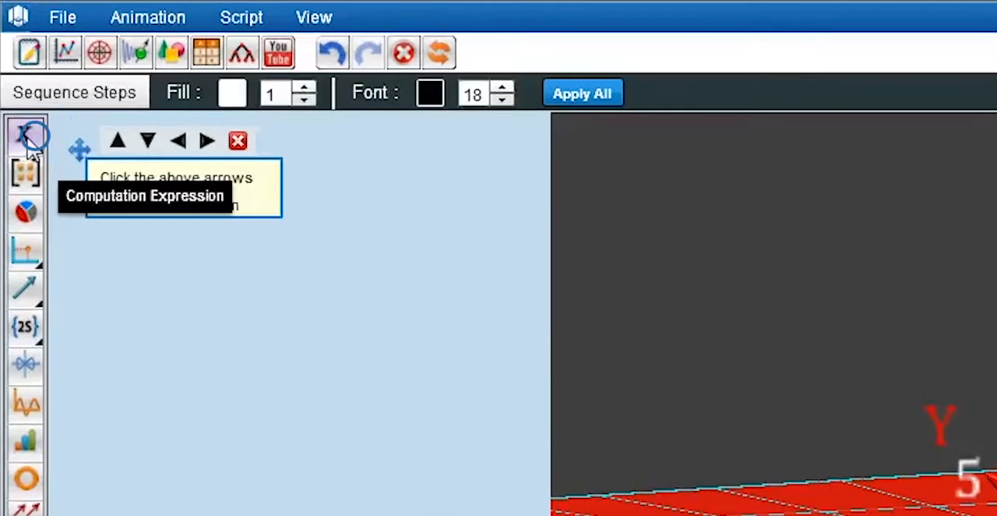
Add an equation to the expression block that defines vector p, with an arrow above it, as B-A
left_click(14, 77)
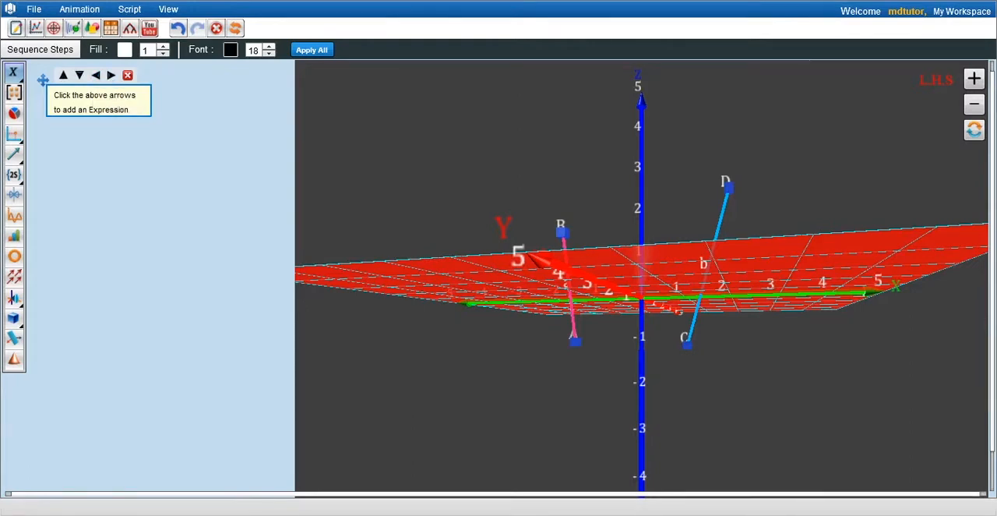
left_click(79, 76)
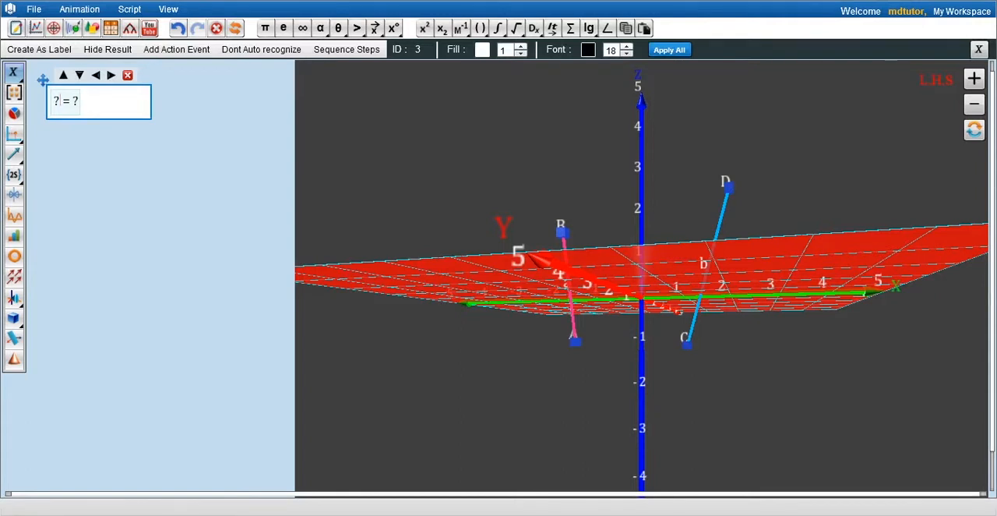
left_click_drag(42, 79, 32, 75)
type("p")
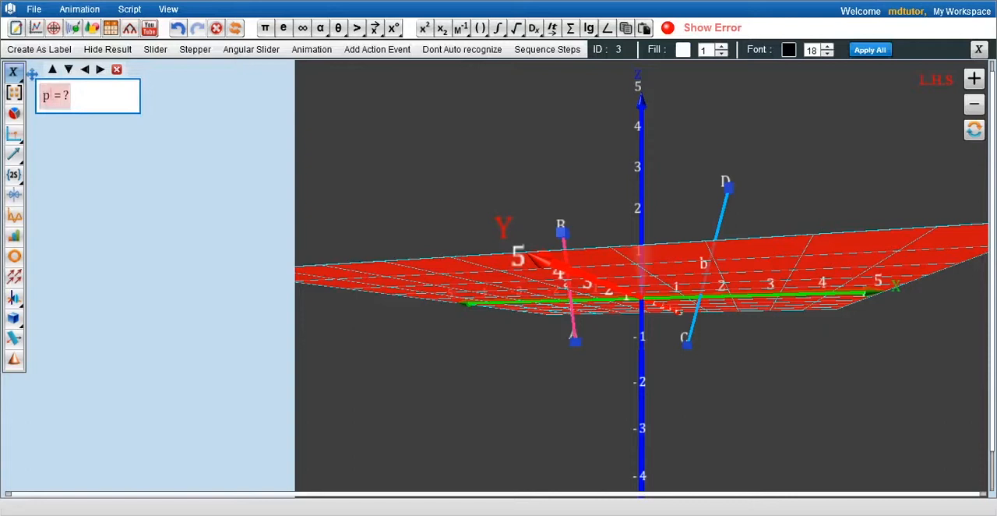
key("ctrl+alt+minus")
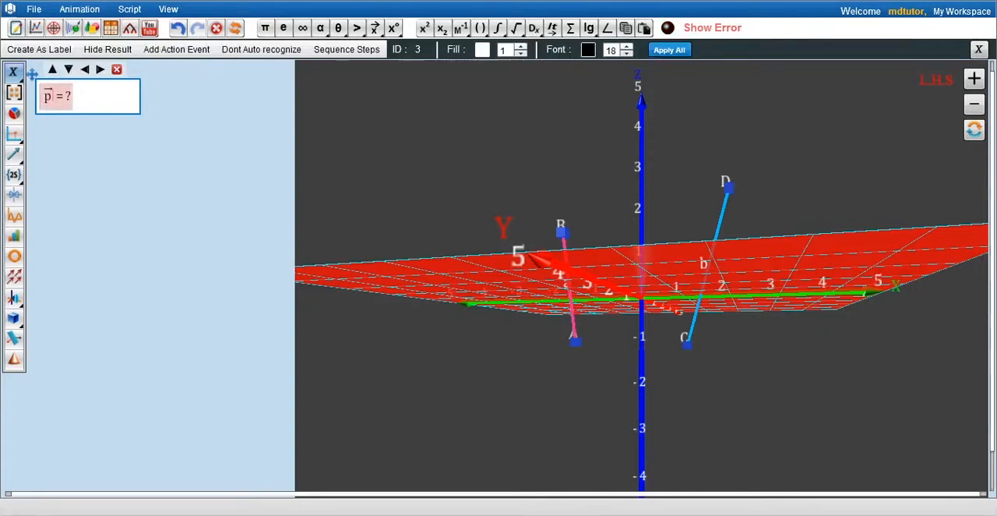
key("Tab")
type("B")
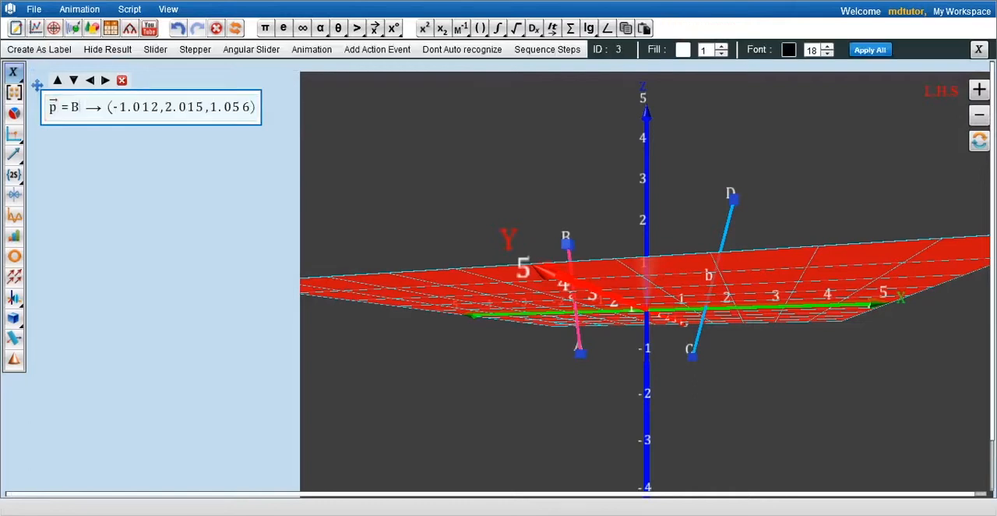
type("-")
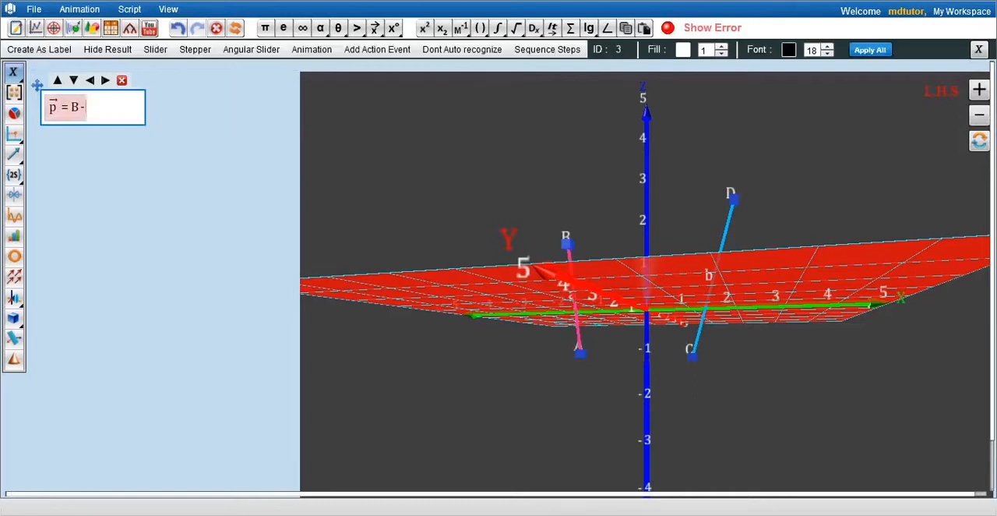
type("A → (0.113,0.919,2.064")
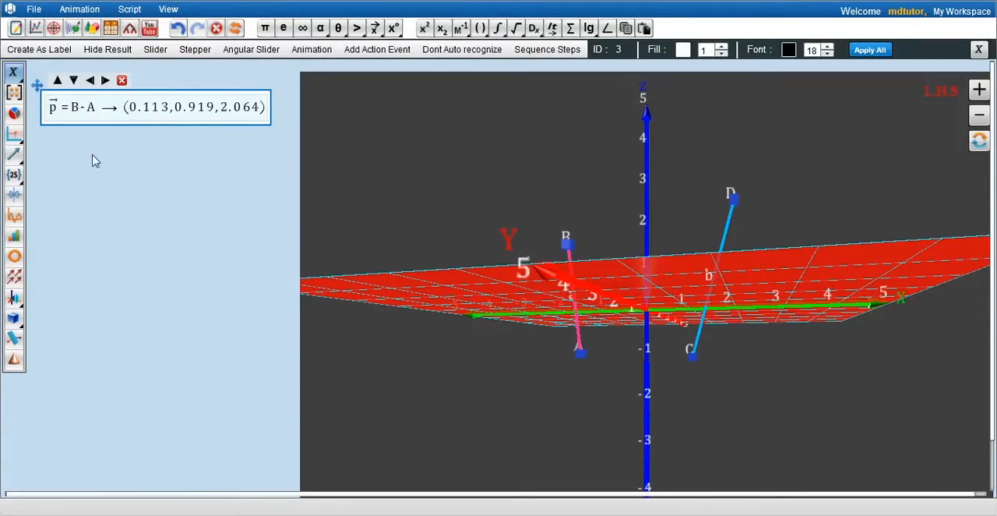
Add an equation below vector p that defines vector q, with an arrow above it, as D-C
left_click(74, 81)
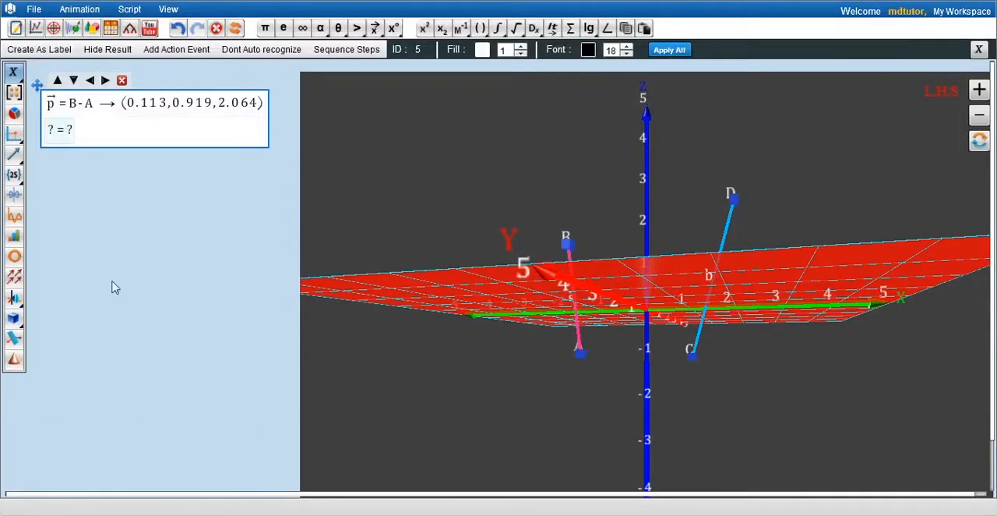
type("q")
key("shift+Right")
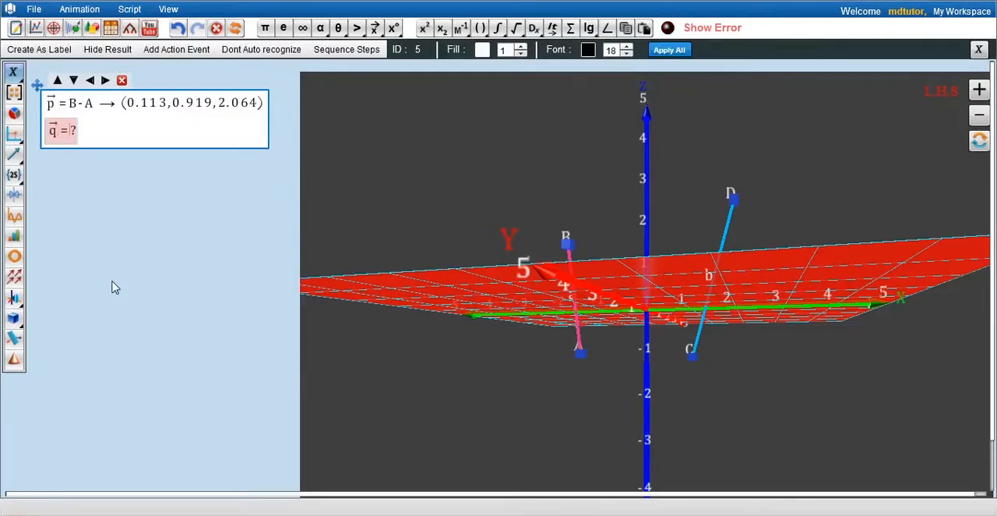
type("D-C → (1.006,0.977,3.085")
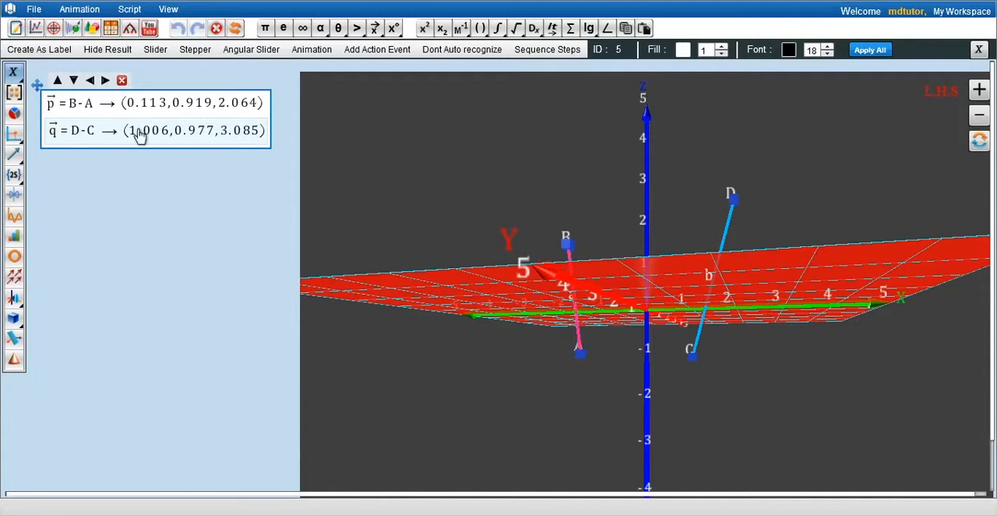
Add a third equation to the block that defines vector r, with an arrow above it, as A-C
left_click(74, 81)
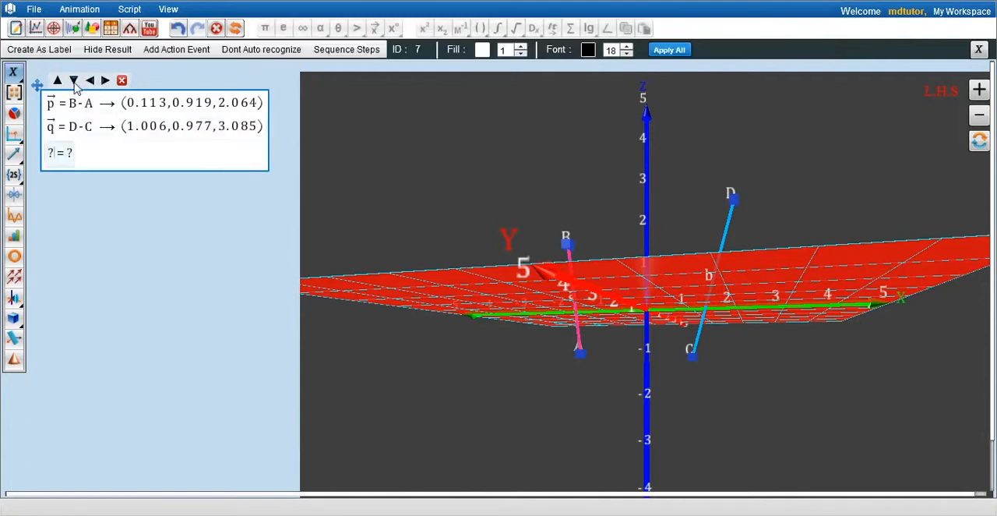
type("r")
key("shift+Right")
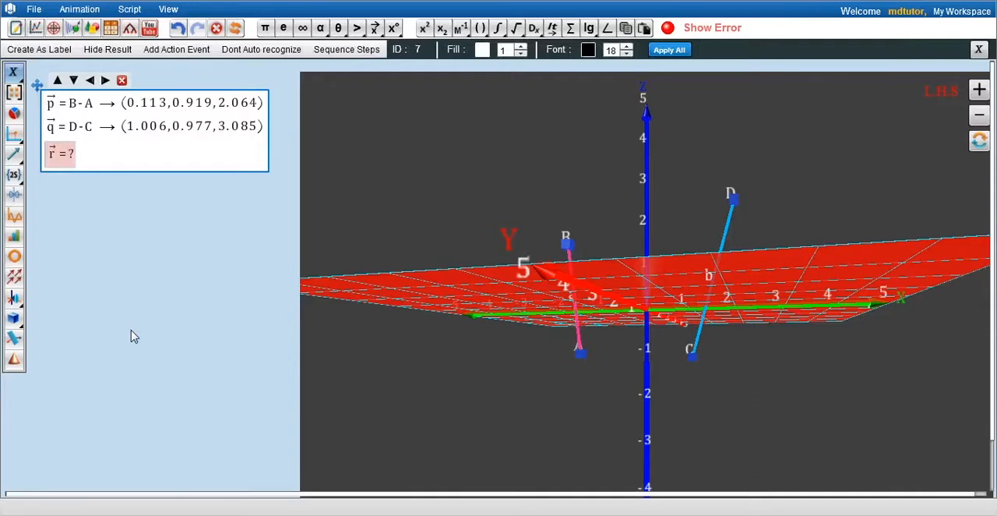
type("A-C → (-2.114,1.043,0.217")
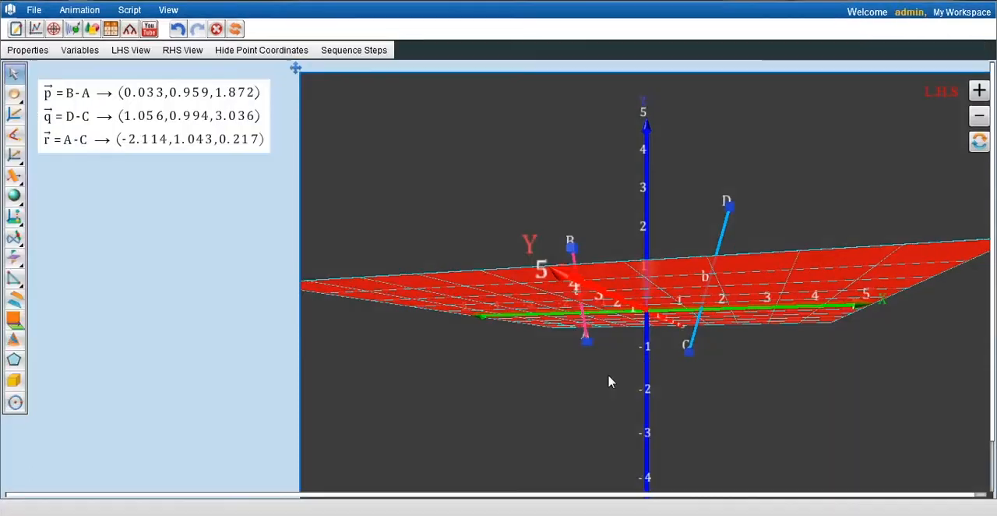
Examine the two skew lines AB and CD in the 3D graph from several angles and distances
left_click_drag(652, 375, 725, 372)
scroll(729, 370, "up", 4)
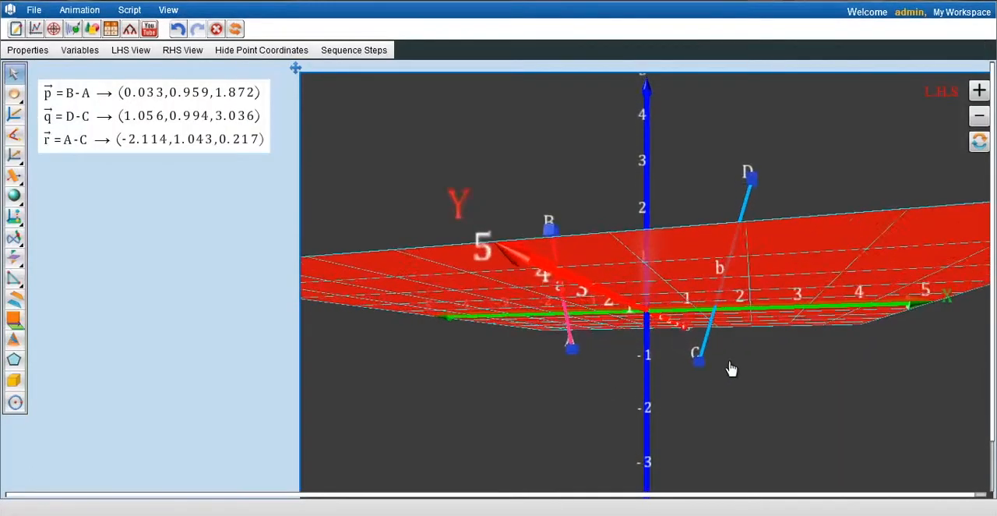
left_click_drag(579, 443, 672, 428)
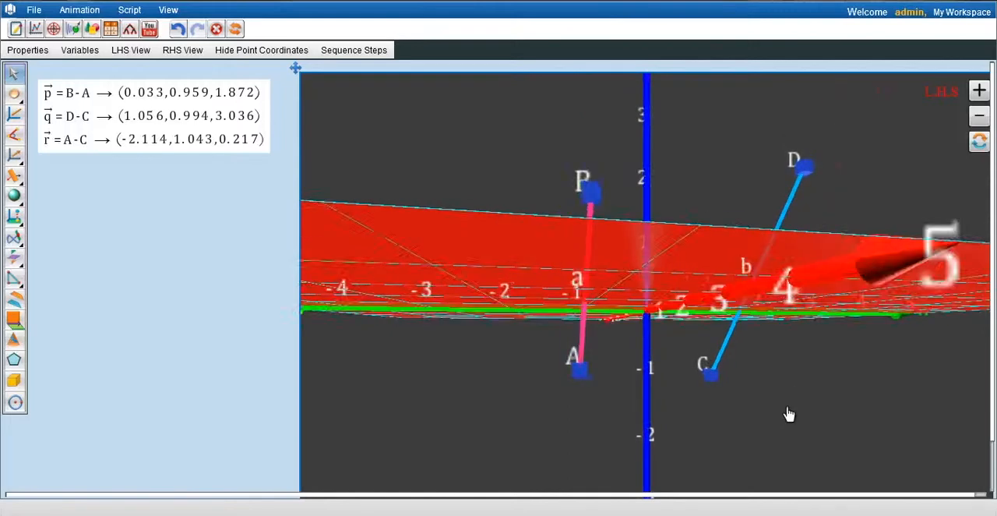
left_click_drag(628, 449, 646, 345)
scroll(646, 345, "down", 3)
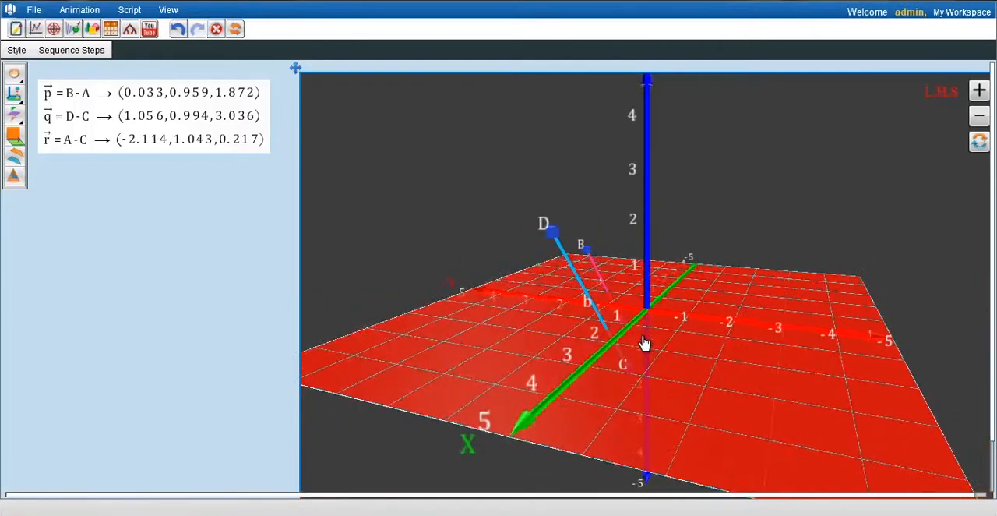
scroll(644, 343, "down", 5)
left_click_drag(512, 410, 779, 410)
scroll(736, 453, "up", 5)
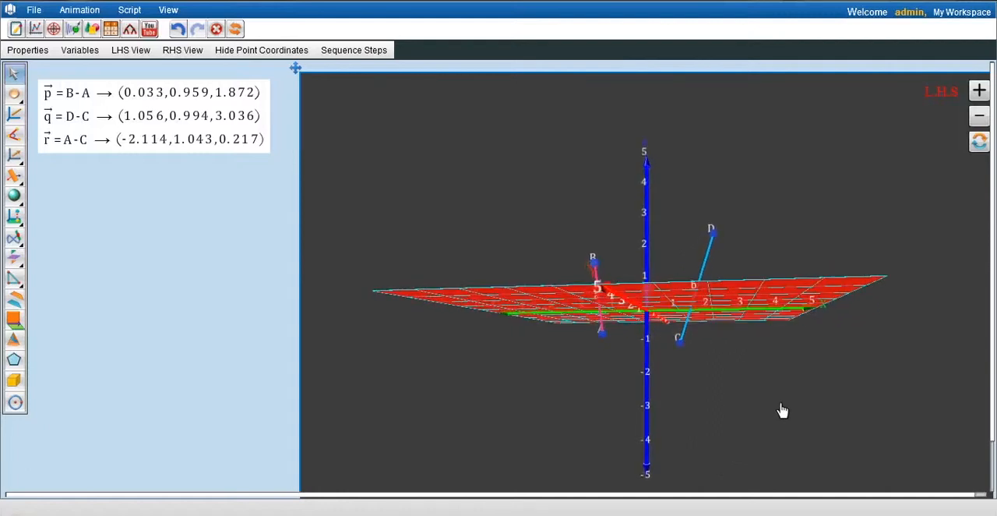
scroll(786, 412, "up", 2)
scroll(787, 413, "up", 3)
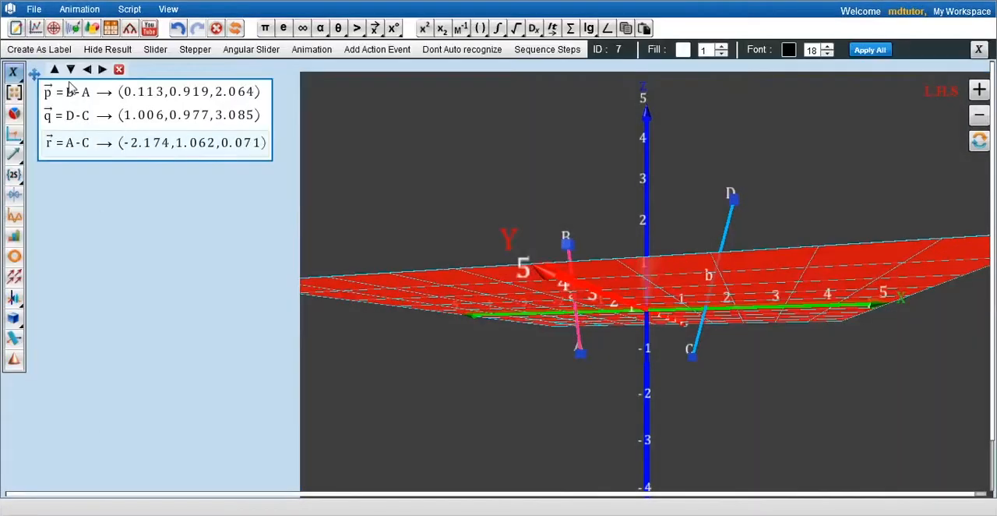
Add an equation below vector r that defines a as the dot product of vector p with itself
left_click(71, 70)
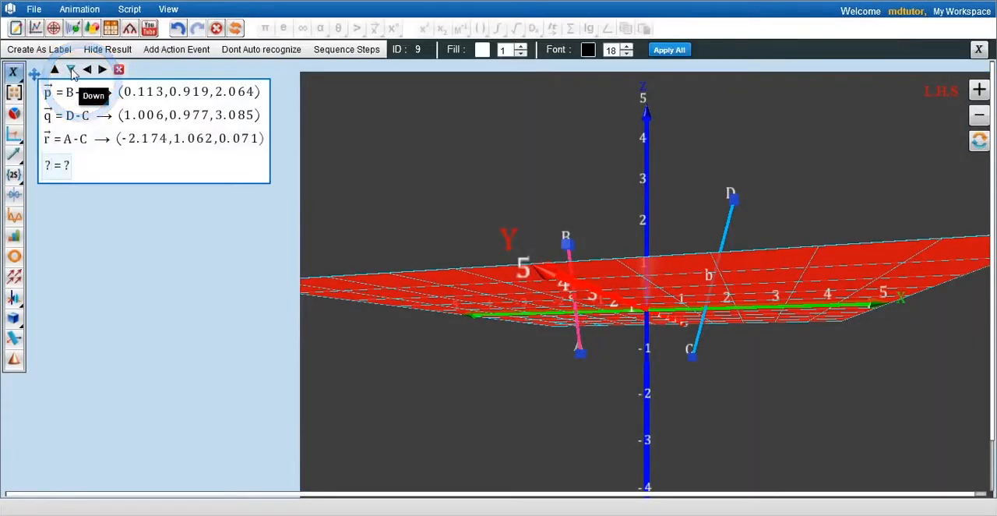
type("a =")
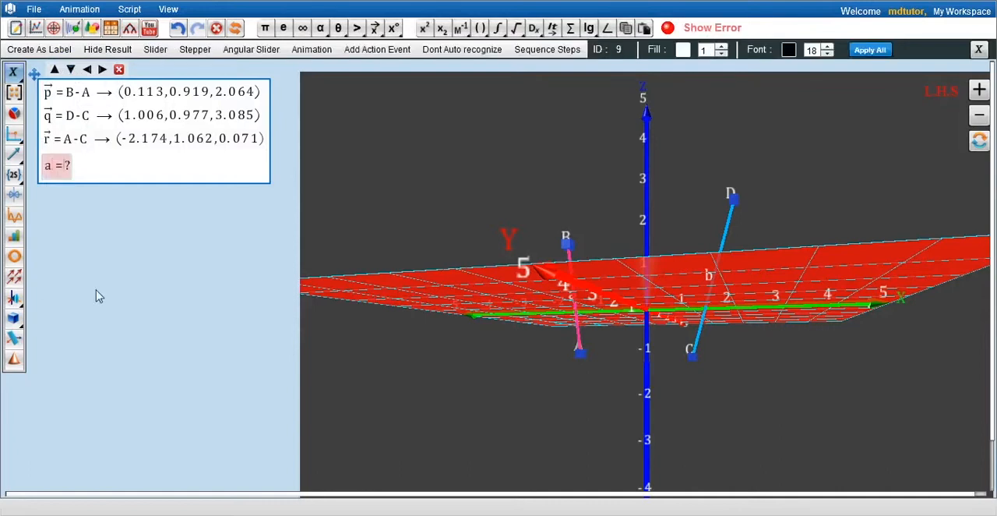
type("p")
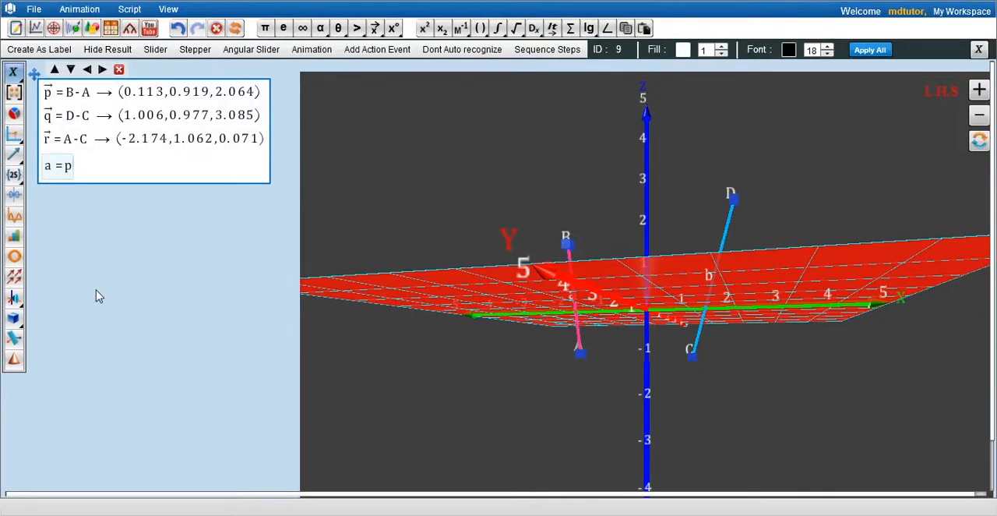
key("Return")
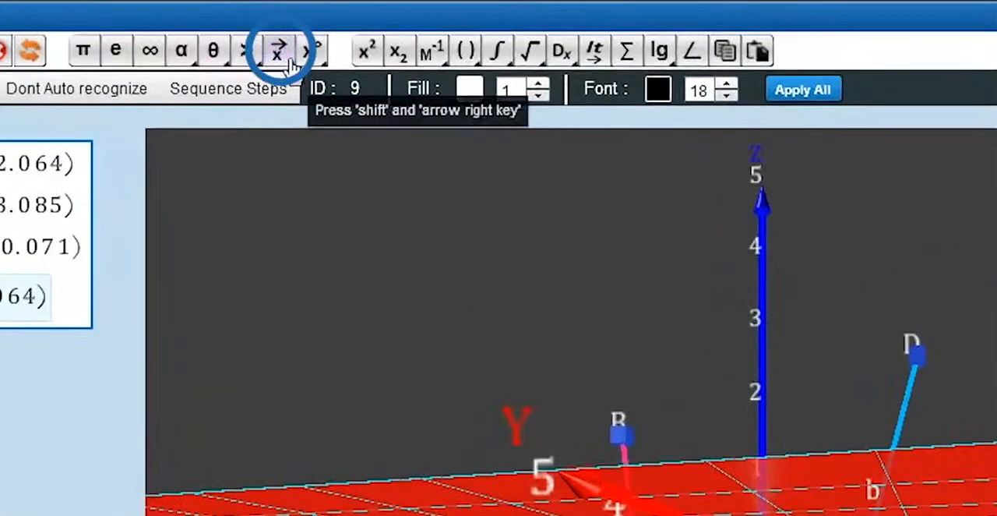
left_click(378, 30)
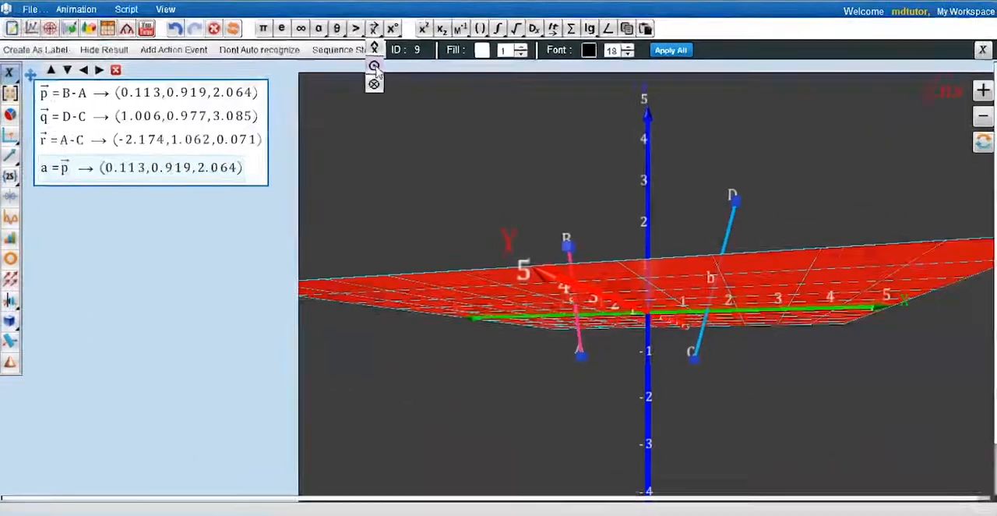
left_click(375, 67)
type("p")
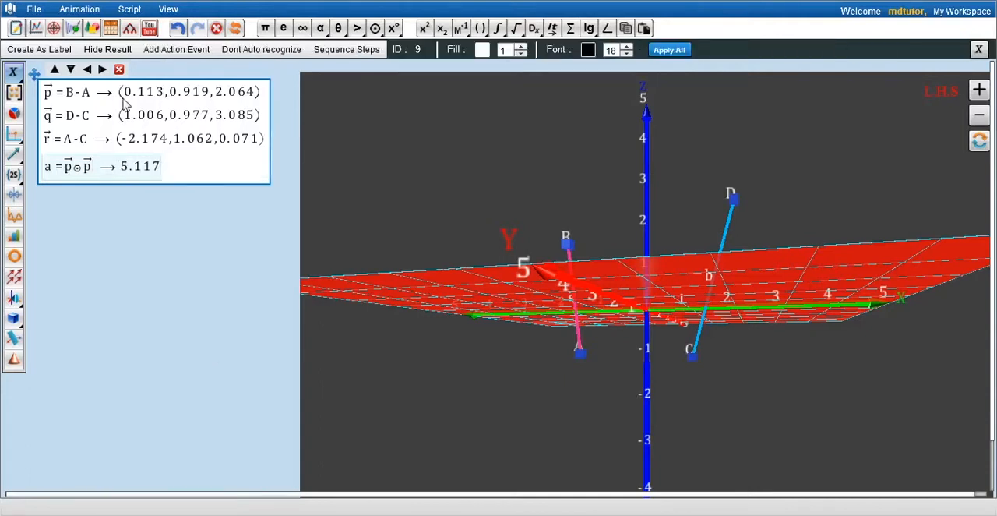
Add an equation that defines b as the negative dot product of vectors p and q
left_click(72, 71)
type("b")
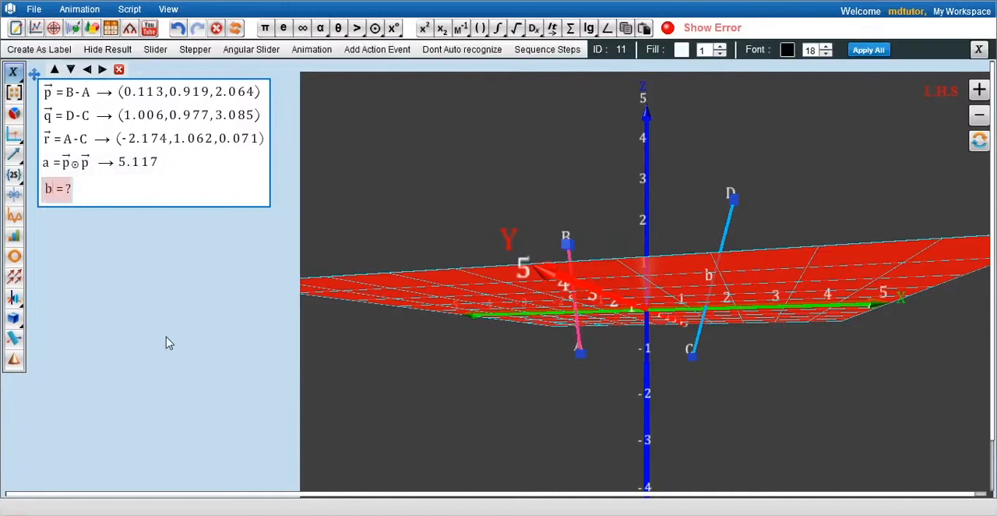
type("-p")
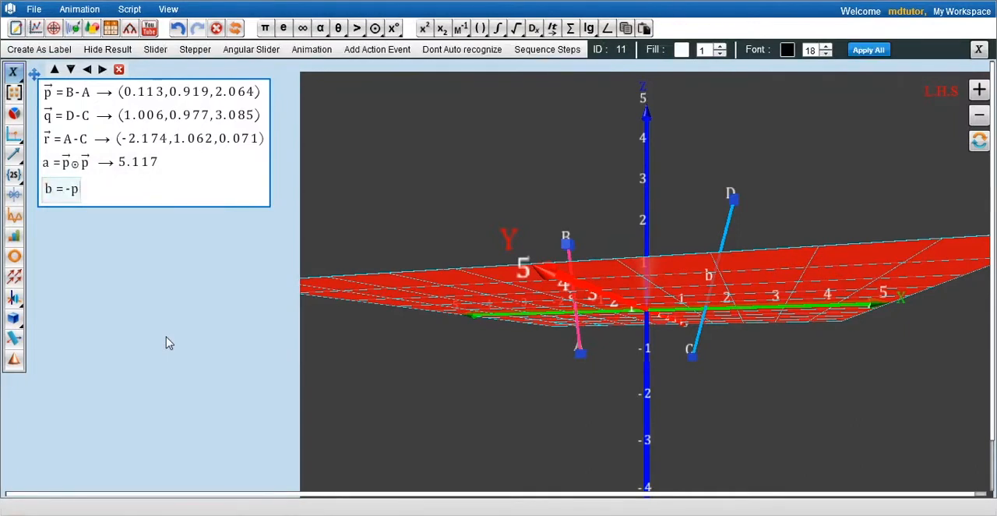
type(".q")
key("Return")
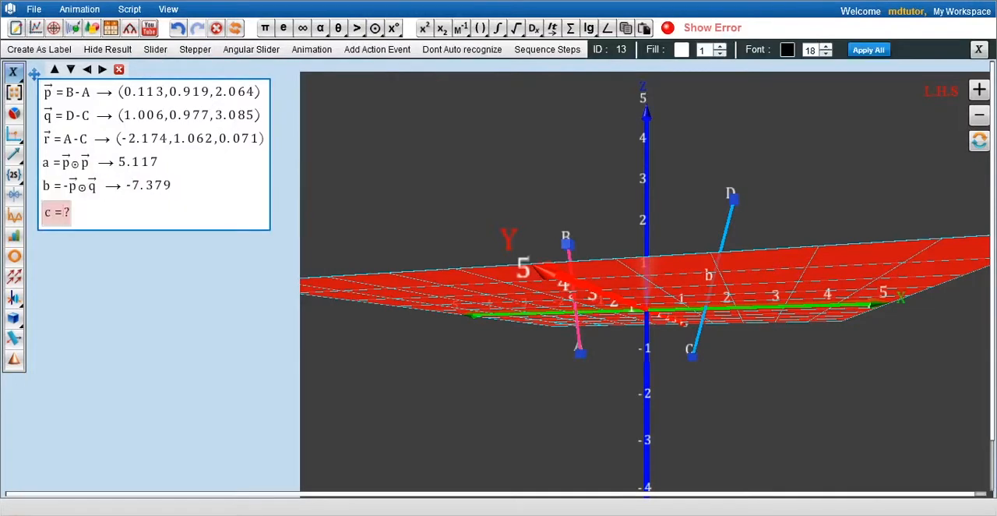
Define c as the negative dot product of vectors p and r, and d as the dot product of vector q with itself
type("c=-p.r")
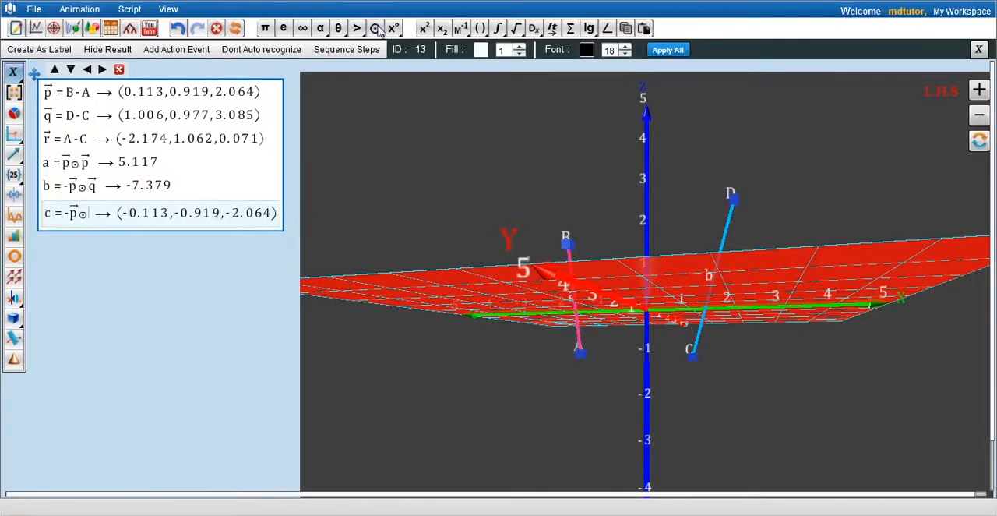
key("Return")
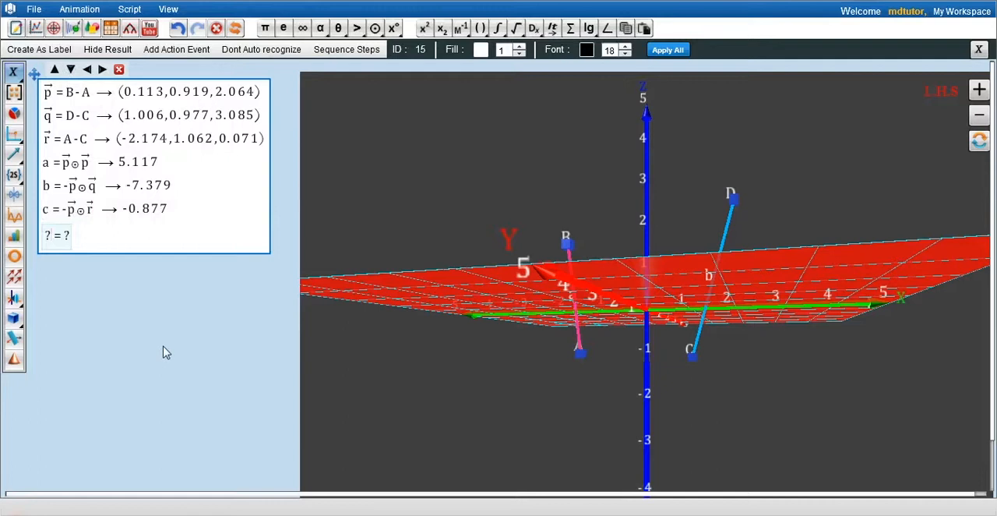
type("d=q.q")
key("Return")
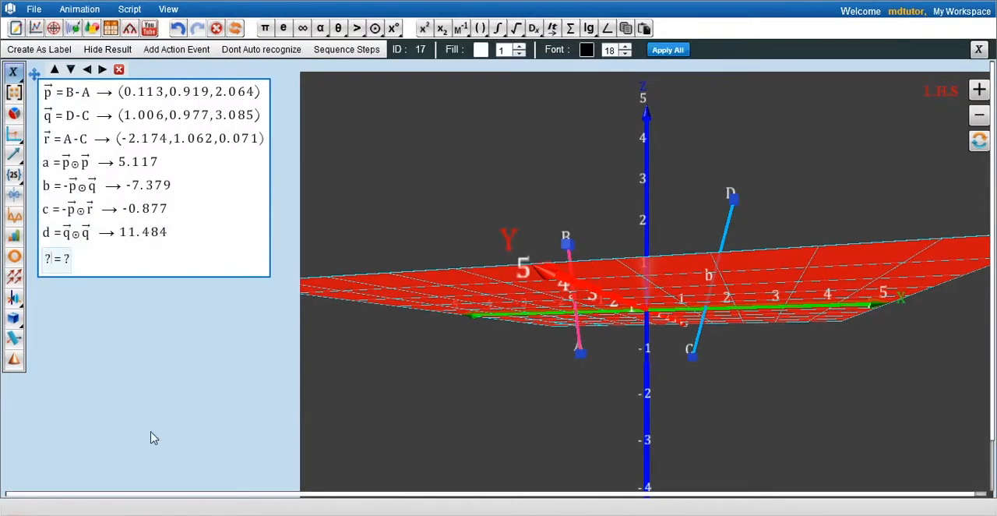
Define e as the negative dot product of vectors q and r, and f as the dot product of vector r with itself
type("e=-q")
type(".r")
key("Return")
type("f")
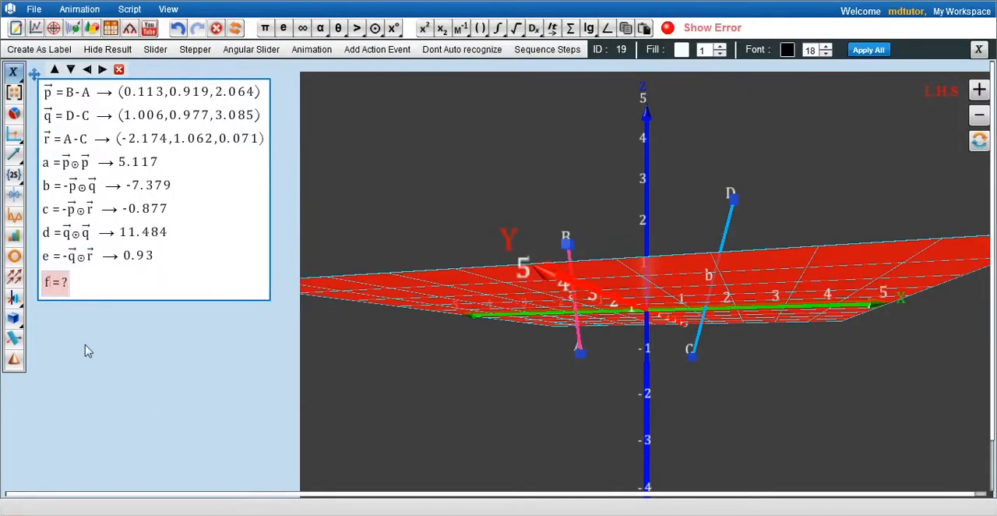
type("=r.r")
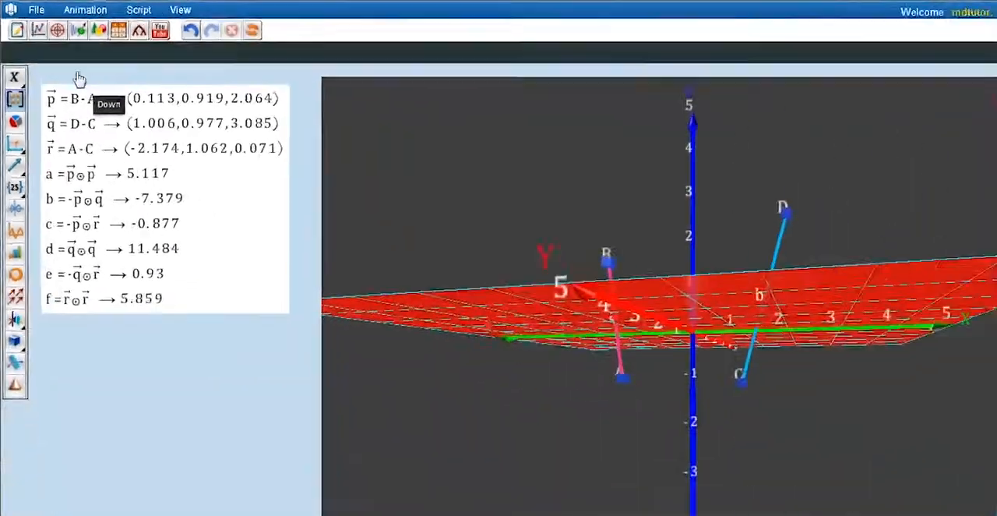
Insert a Solve Matrix with 2 unknowns below the f equation
left_click(458, 312)
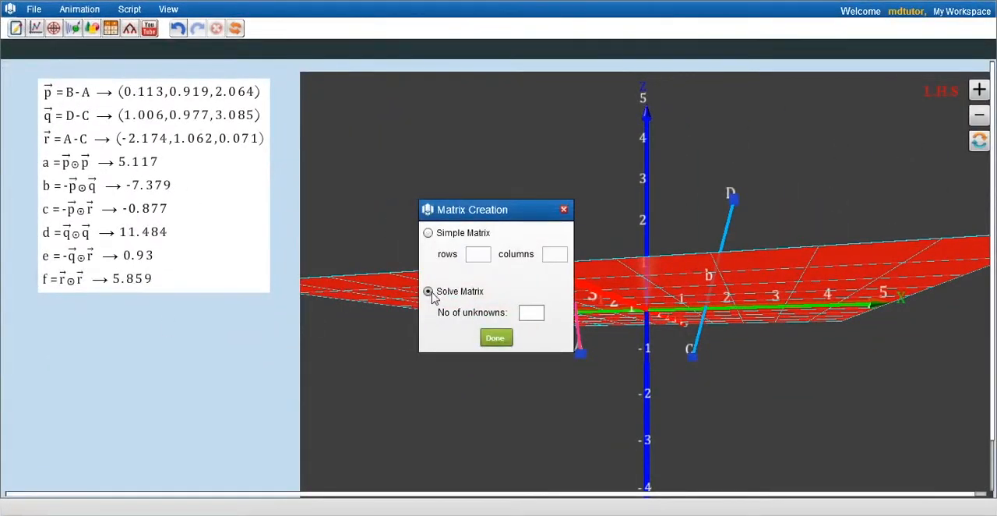
left_click(532, 312)
type("2")
left_click(495, 339)
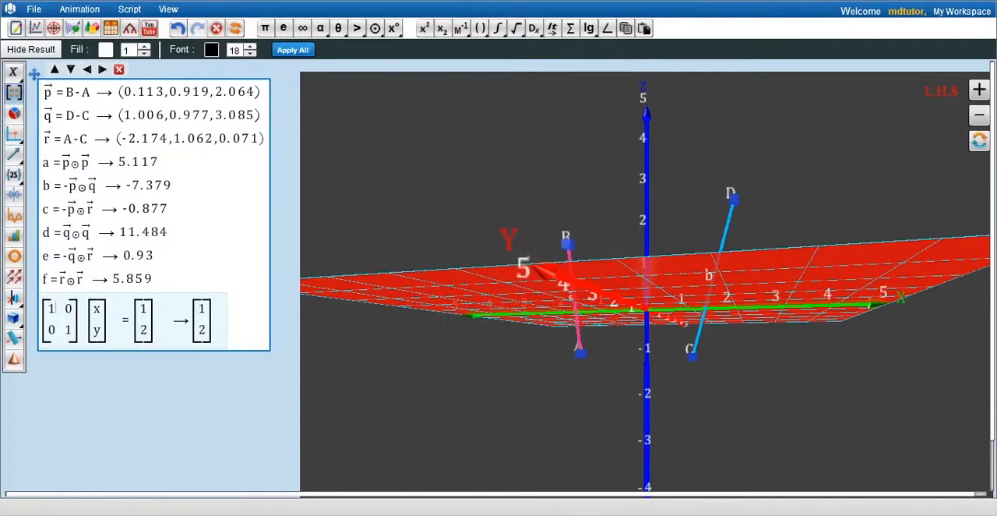
Set the matrix coefficients to a and b in the first row and c and d in the second row
key("BackSpace")
type("a")
key("Right")
key("BackSpace")
type("b")
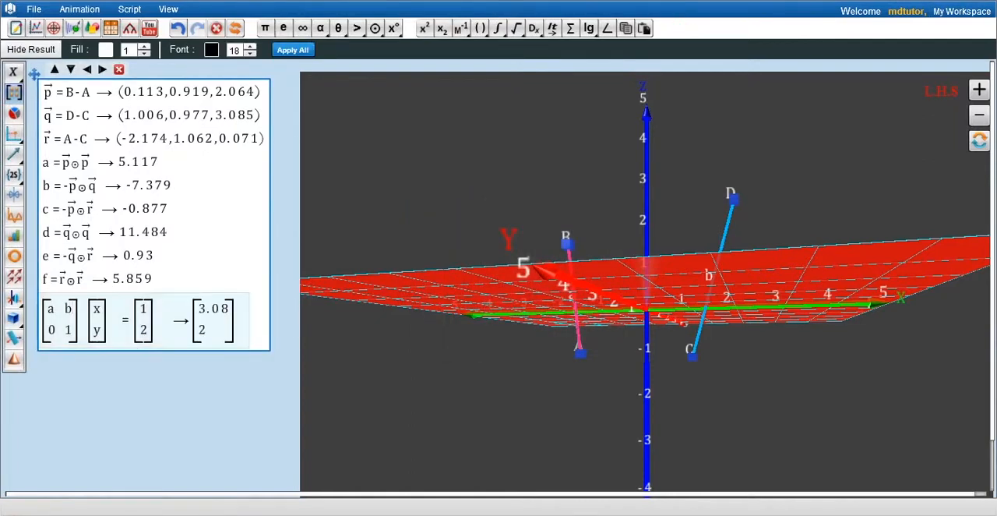
key("Right")
key("BackSpace")
type("c")
key("Right")
key("BackSpace")
type("d")
Set the constants vector of the matrix equation to e and f
key("Right")
key("BackSpace")
type("e")
key("Right")
key("BackSpace")
type("f")
Rename the unknowns x and y of the matrix equation to u and v
left_click(99, 308)
key("BackSpace")
type("u")
key("Right")
key("BackSpace")
type("v")
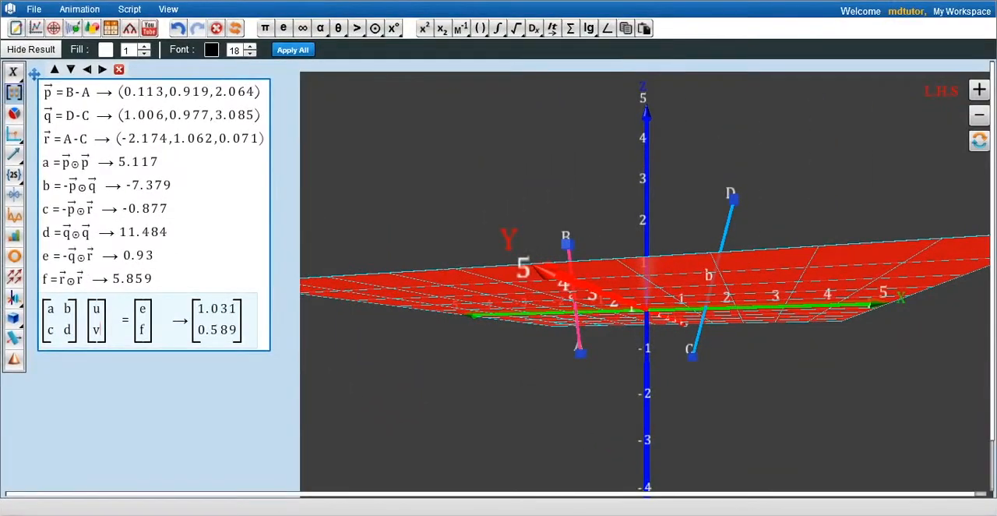
Insert a 3D Point Plot below the matrix equation and clear its default coordinates
left_click(14, 134)
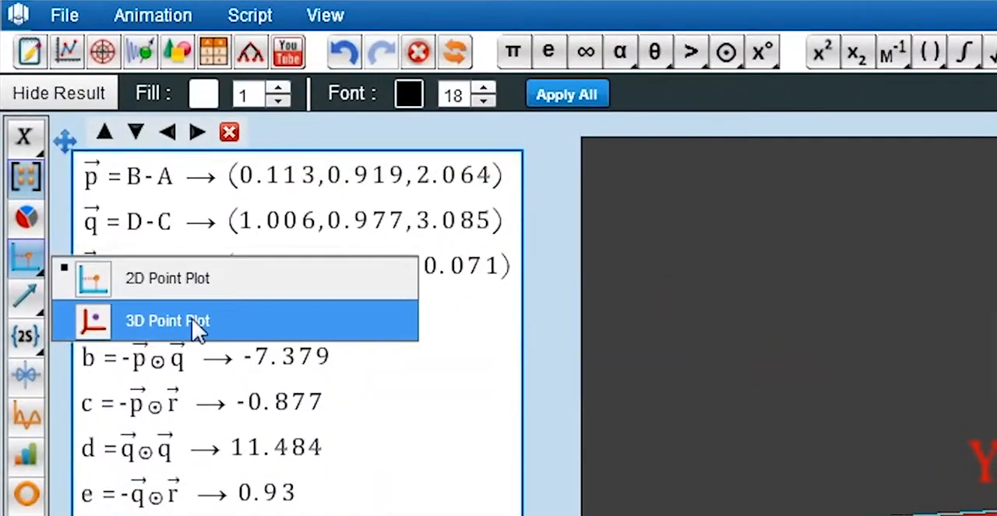
left_click(172, 322)
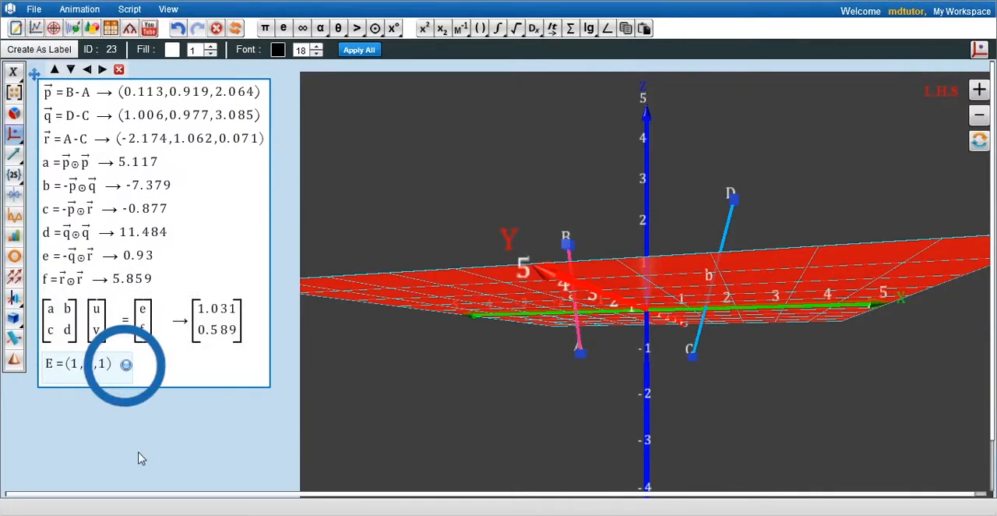
key("BackSpace")
key("BackSpace")
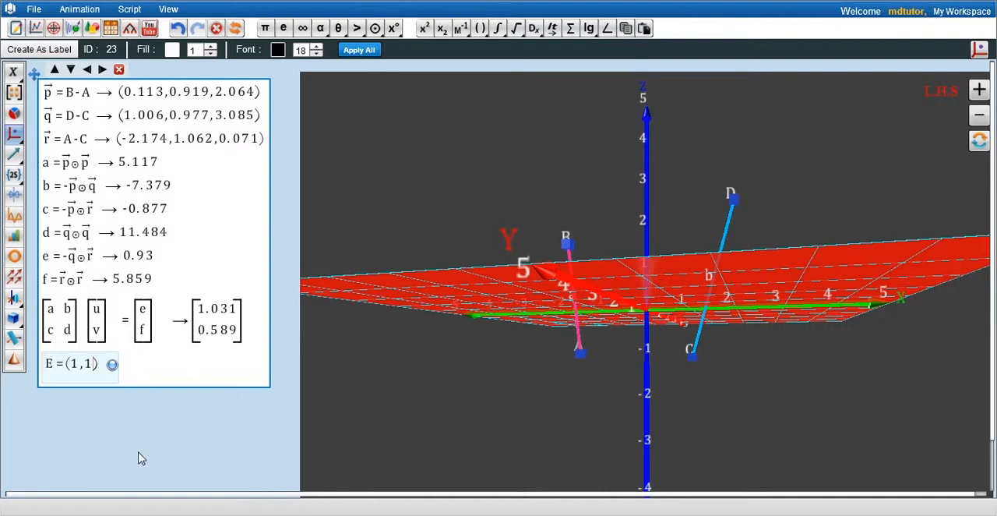
key("BackSpace")
key("BackSpace")
key("BackSpace")
key("BackSpace")
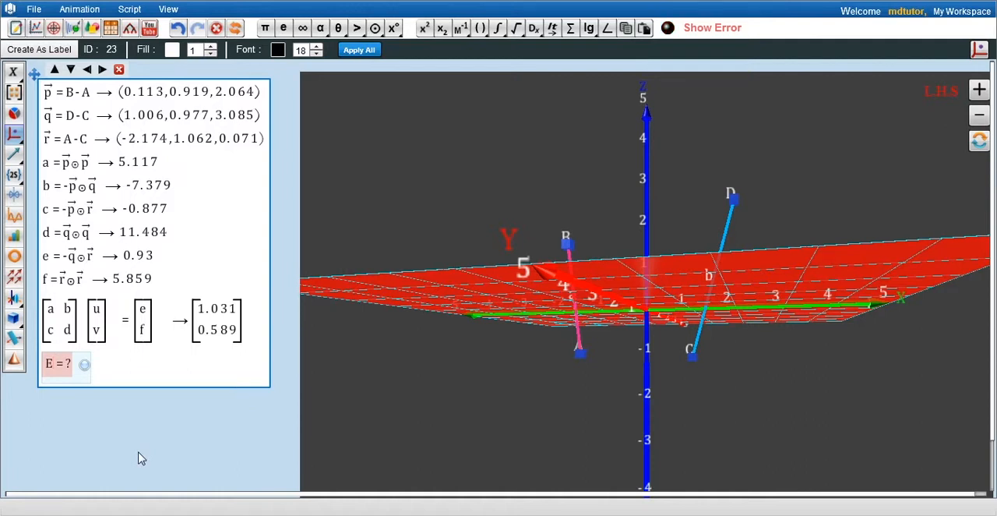
Rename the new point G, define it as A + u p̂ with a unit-vector hat over p, and plot it
key("BackSpace")
type("G")
type("A")
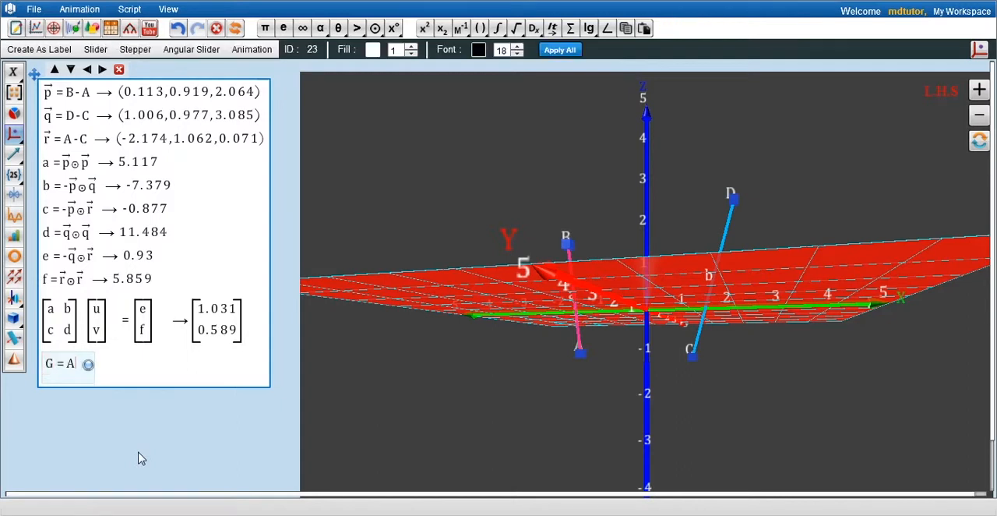
type("+u")
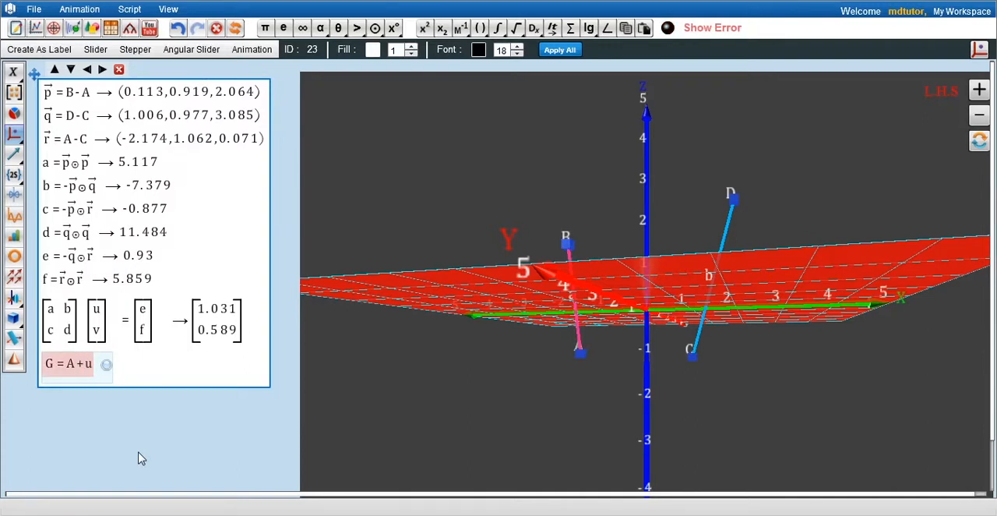
type("p")
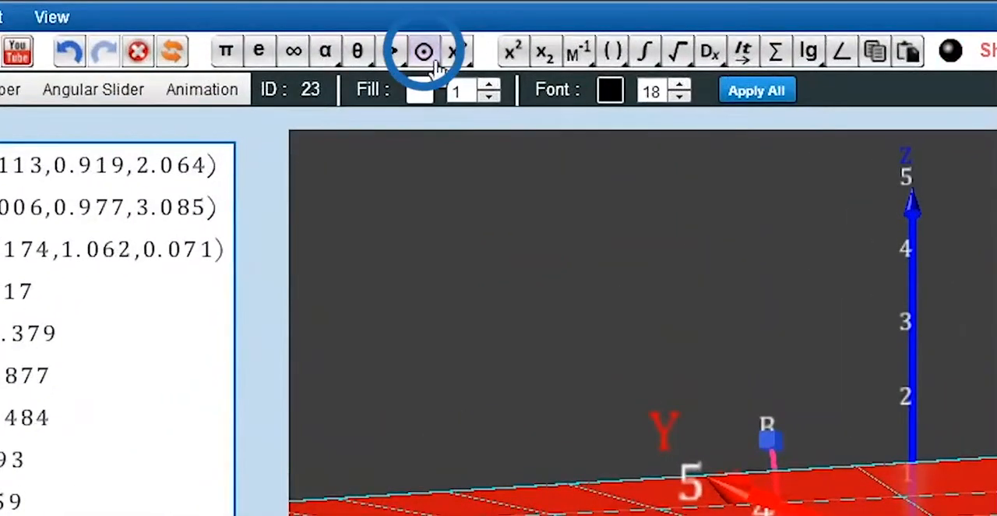
left_click(434, 61)
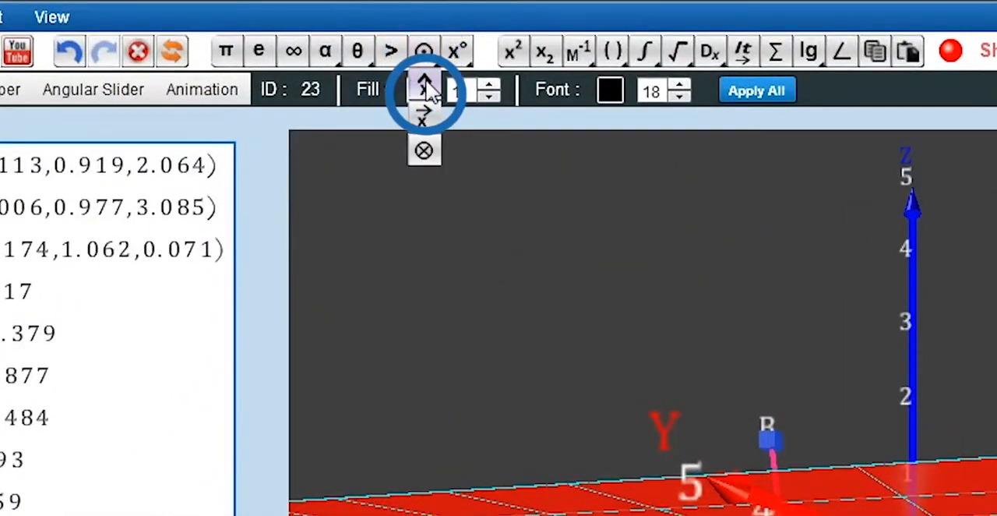
left_click(425, 91)
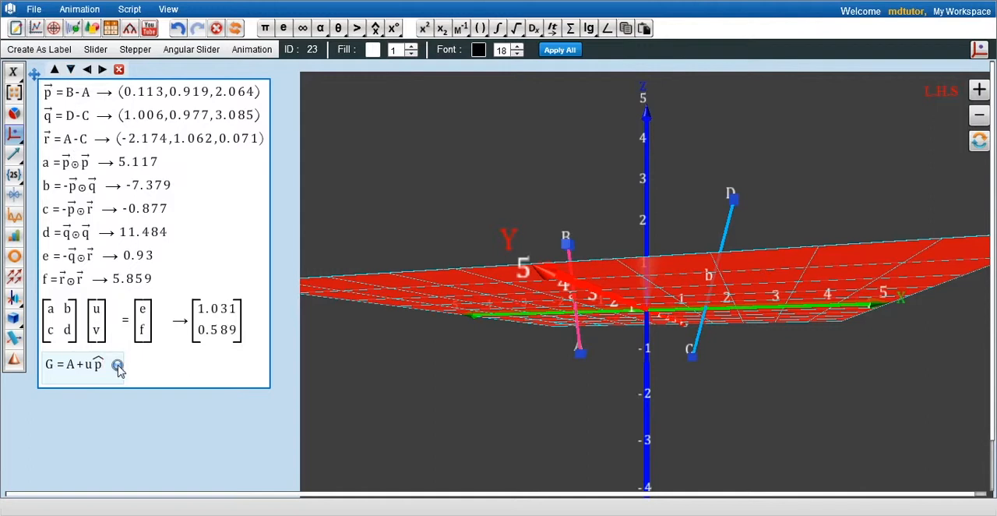
left_click(116, 365)
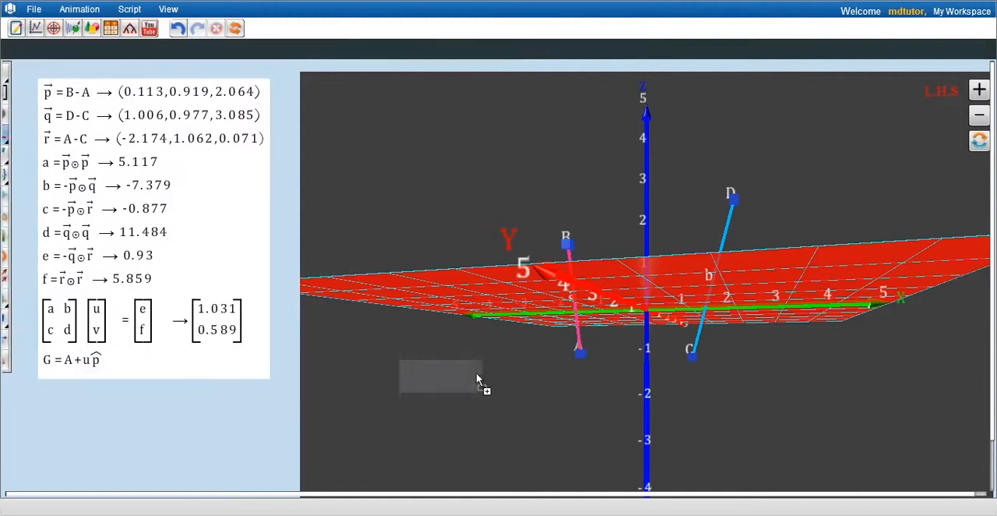
Add a second 3D point below G, define it as H = C + v q̂ with a hat over q, and plot it
left_click(68, 364)
left_click(15, 136)
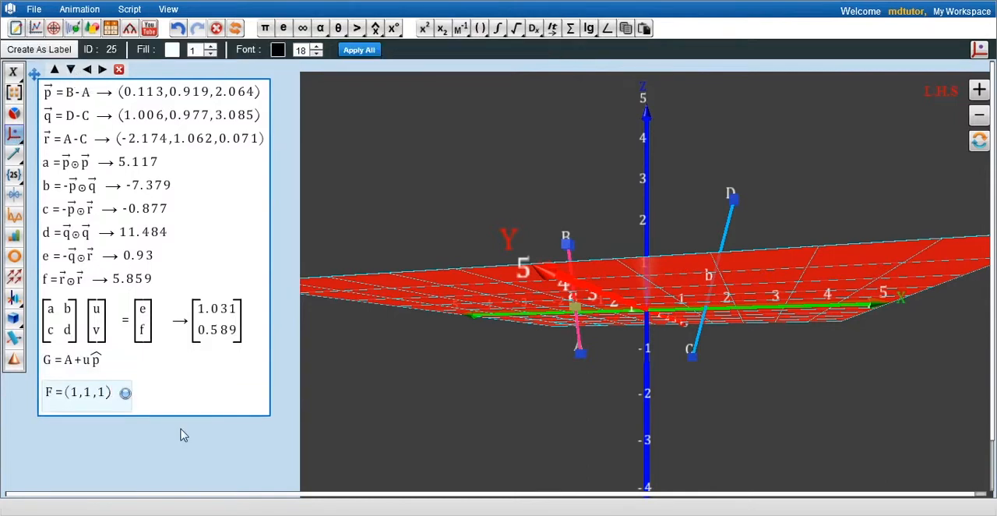
key("BackSpace")
key("BackSpace")
key("BackSpace")
key("BackSpace")
key("BackSpace")
key("BackSpace")
key("BackSpace")
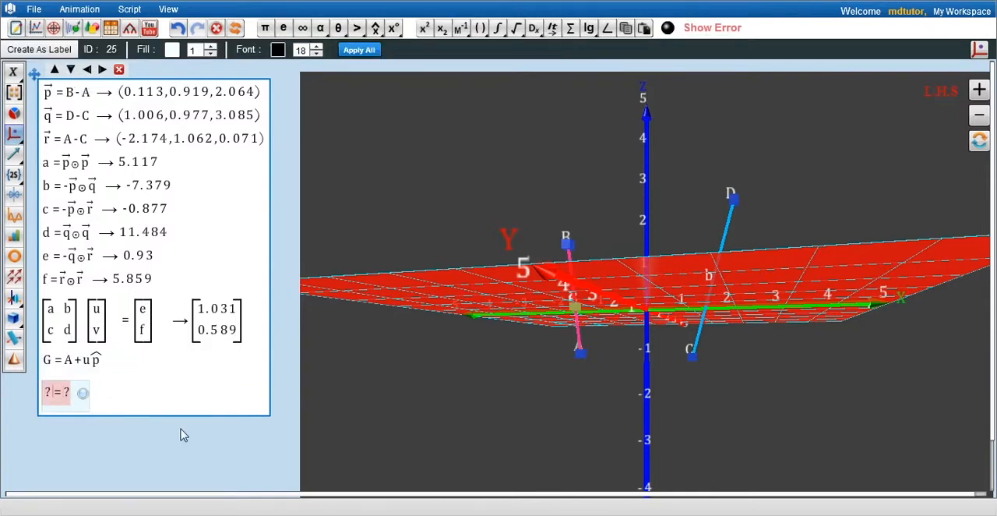
type("H=C+")
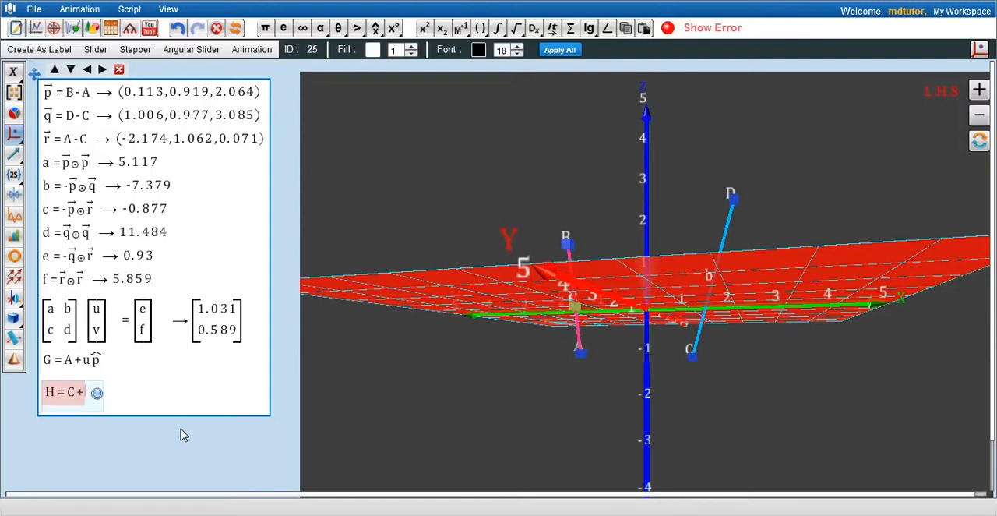
type("vq")
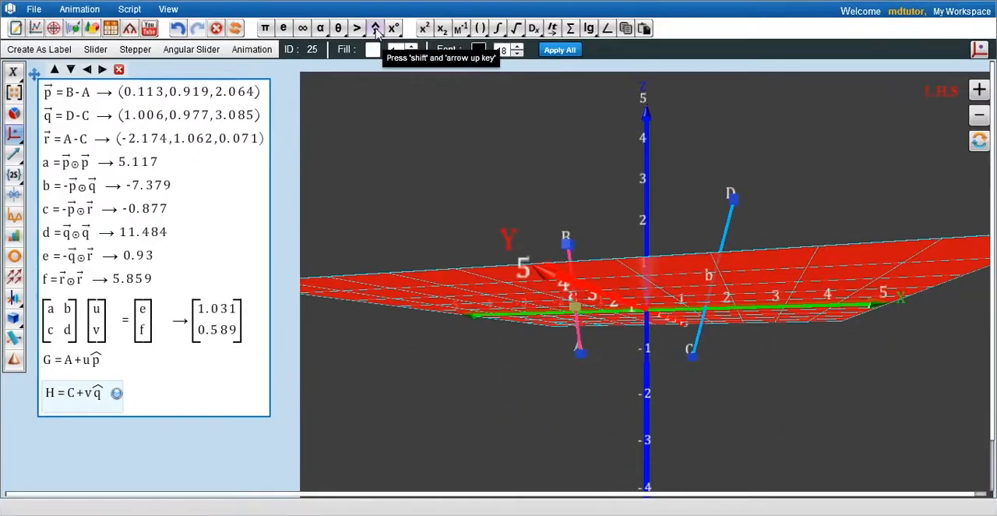
left_click(425, 51)
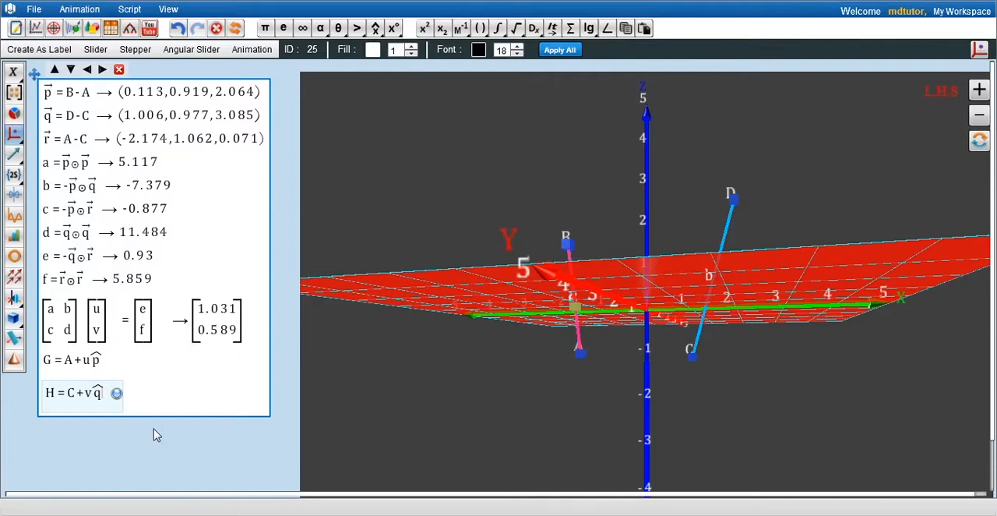
left_click(117, 393)
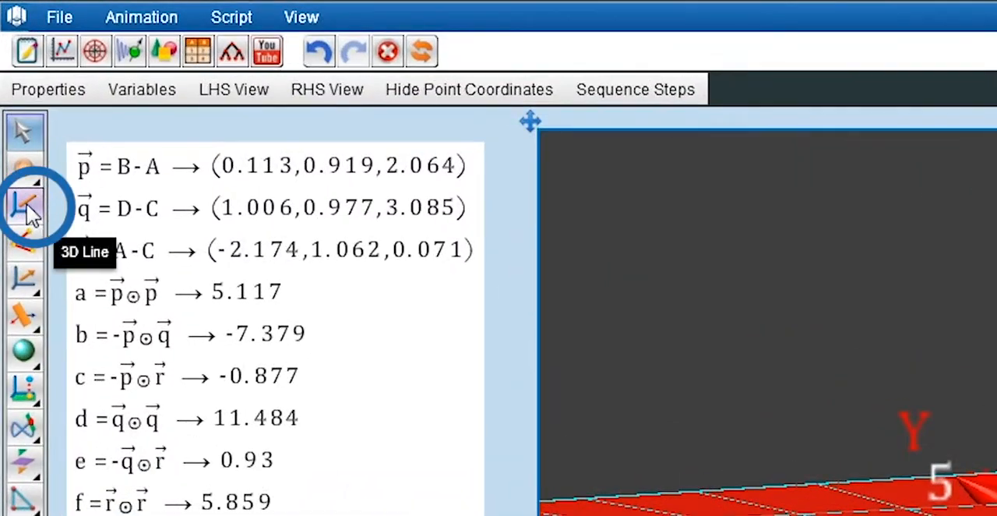
Draw a 3D line connecting points G and H
left_click(27, 207)
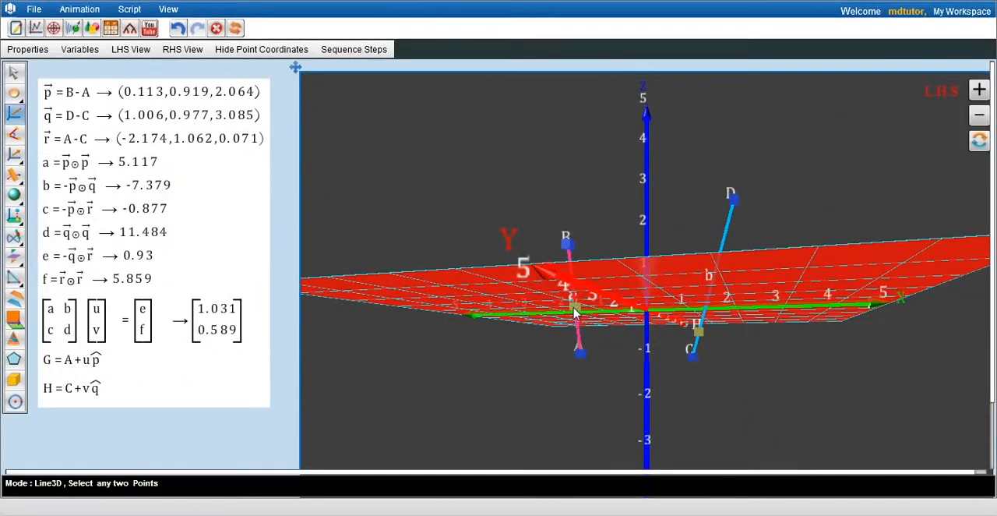
left_click(574, 310)
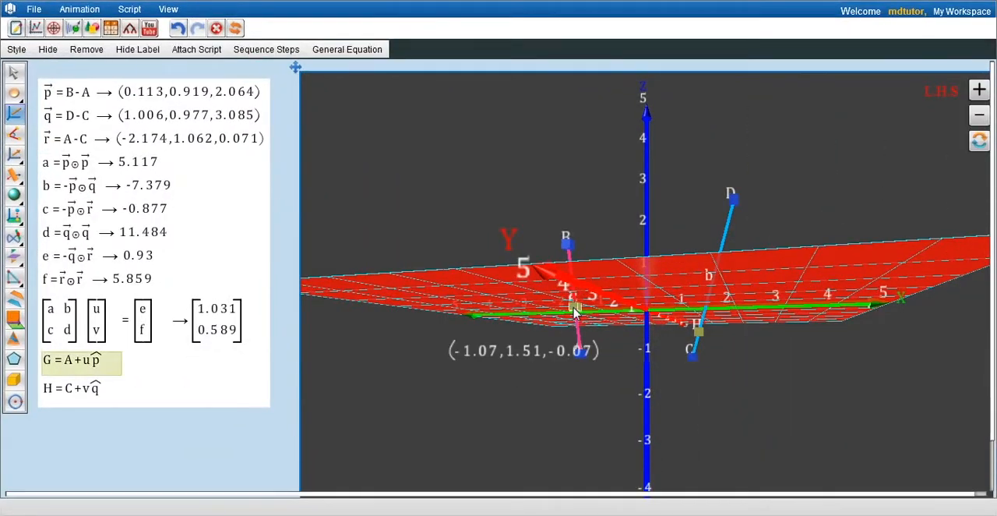
left_click(699, 333)
left_click(14, 72)
mouse_move(537, 392)
left_mouse_down()
mouse_move(540, 366)
mouse_move(541, 376)
left_mouse_up()
left_click_drag(613, 302, 599, 253)
Insert a computation expression below the H equation and name it D with the subscript distance
left_click(94, 396)
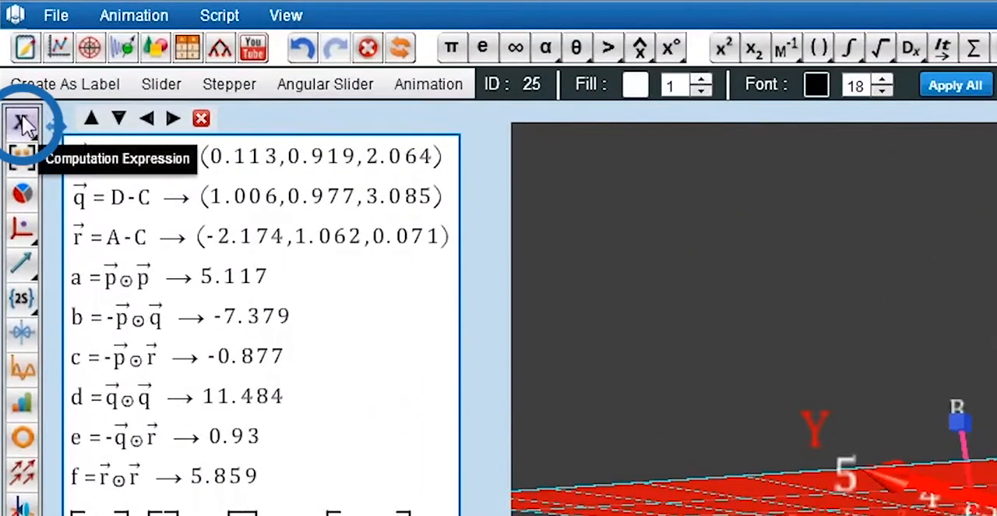
left_click(21, 124)
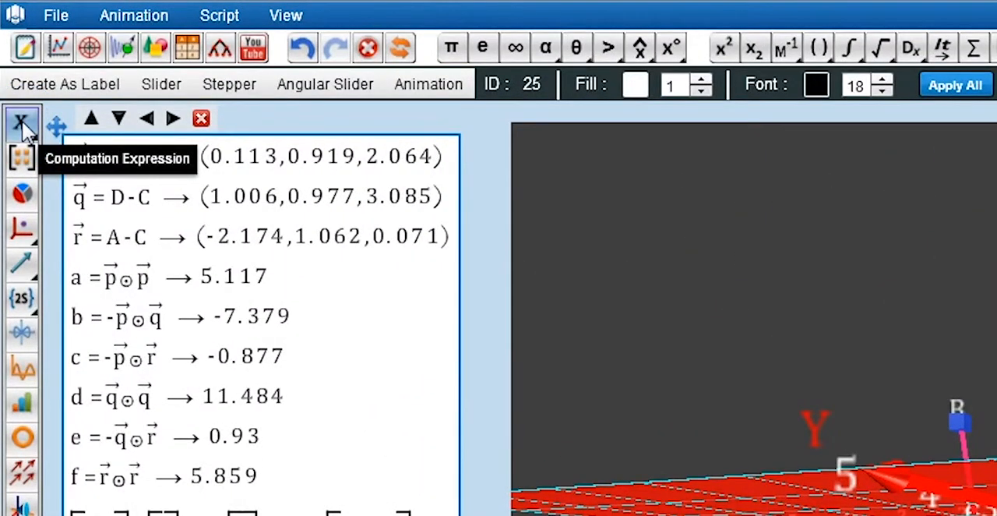
left_click(120, 125)
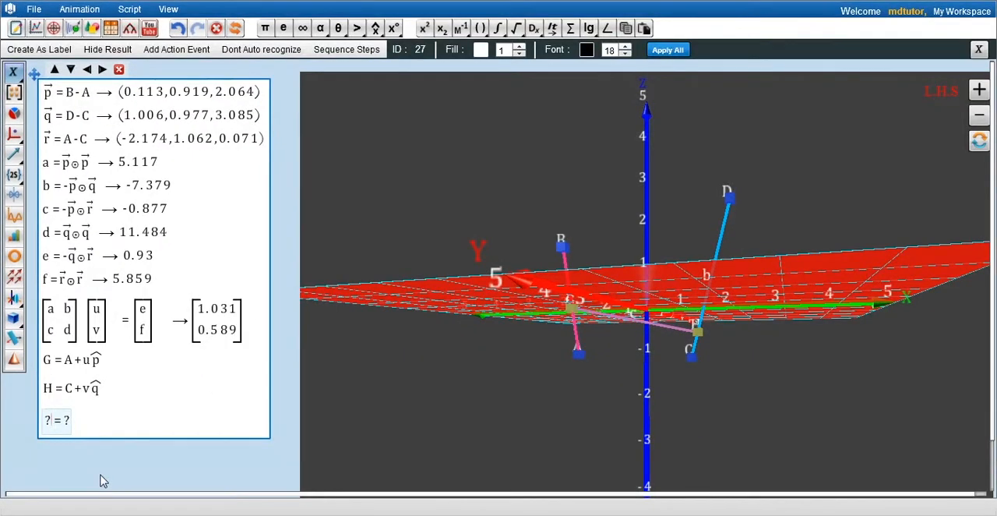
type("D")
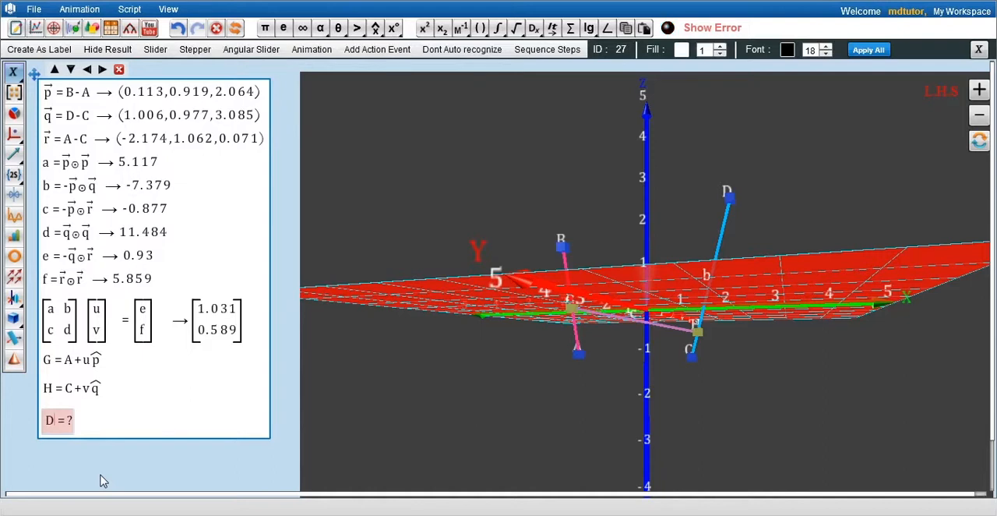
type("_distance")
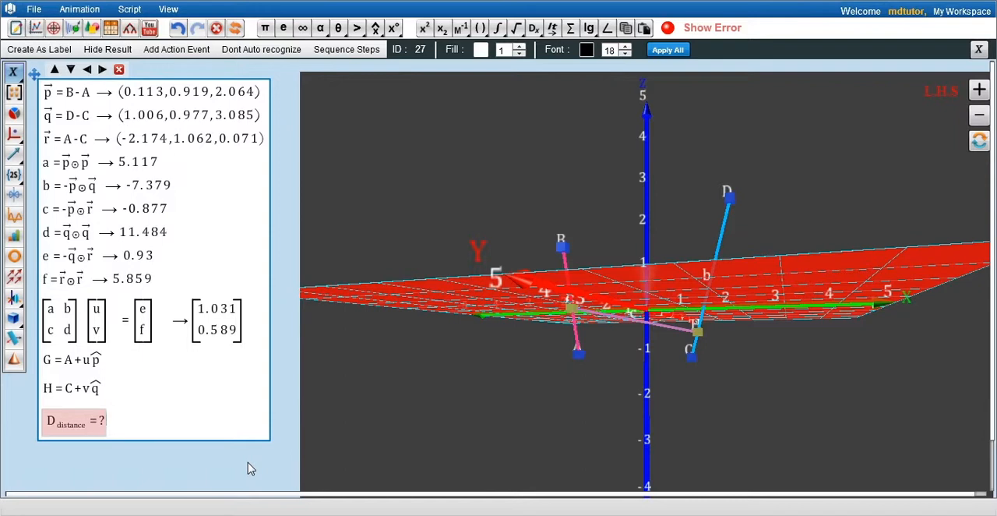
Set the distance expression to G-H and enclose it in double-bar norm symbols
type("G-")
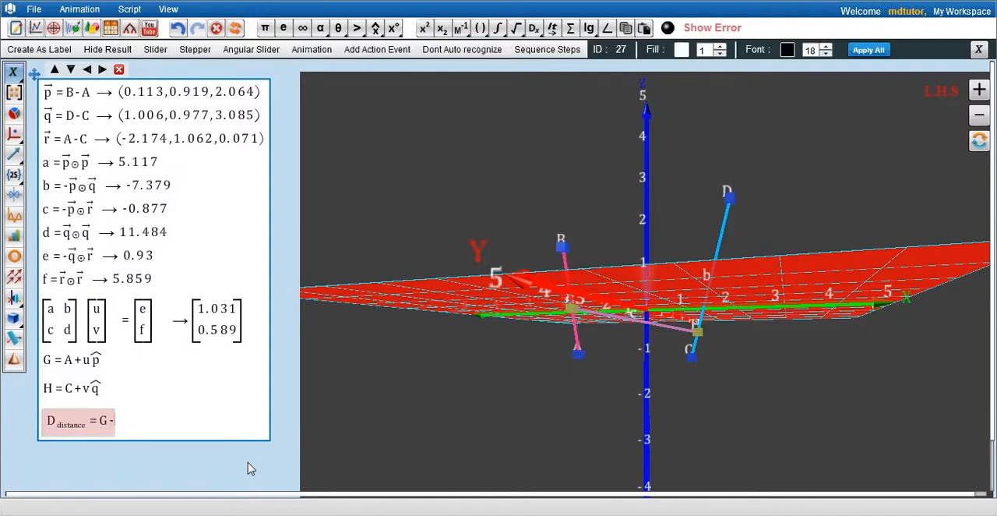
type("H")
key("Return")
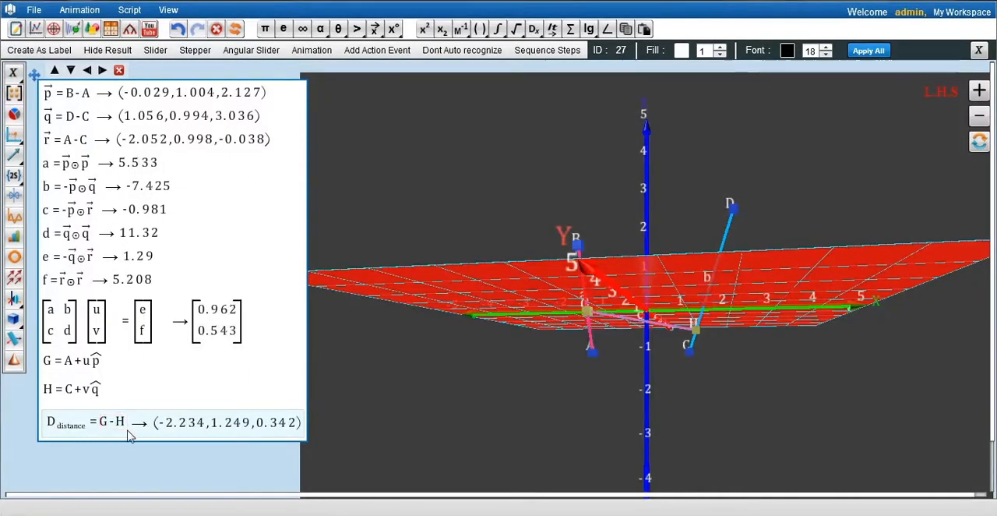
left_click_drag(103, 421, 136, 442)
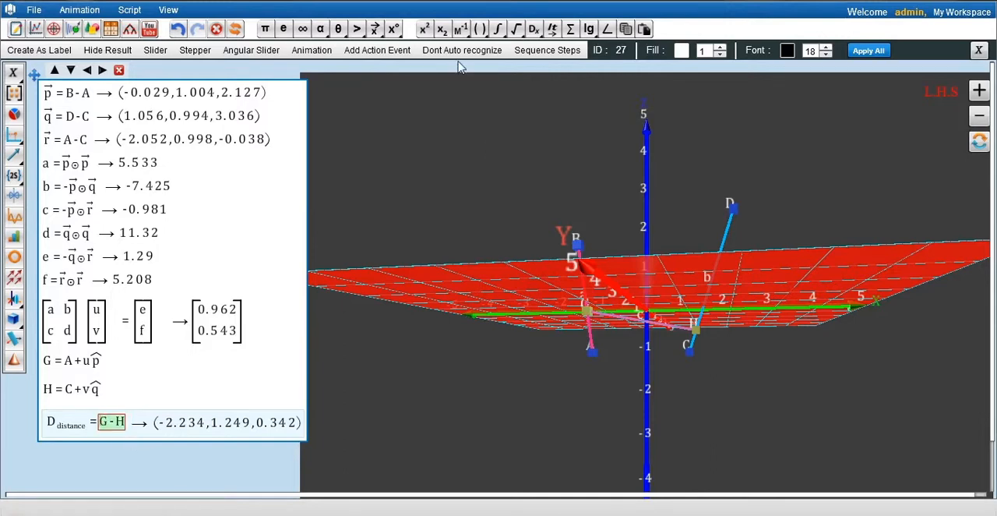
left_click(479, 29)
left_click(483, 102)
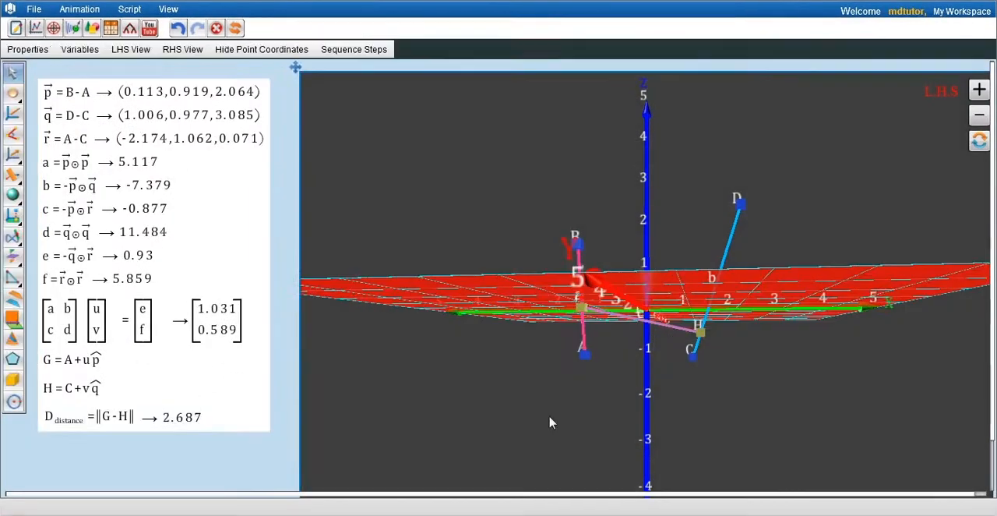
Turn off the graph's axis and XY plane and set its background to black (000000)
left_click_drag(549, 422, 476, 413)
left_click(30, 49)
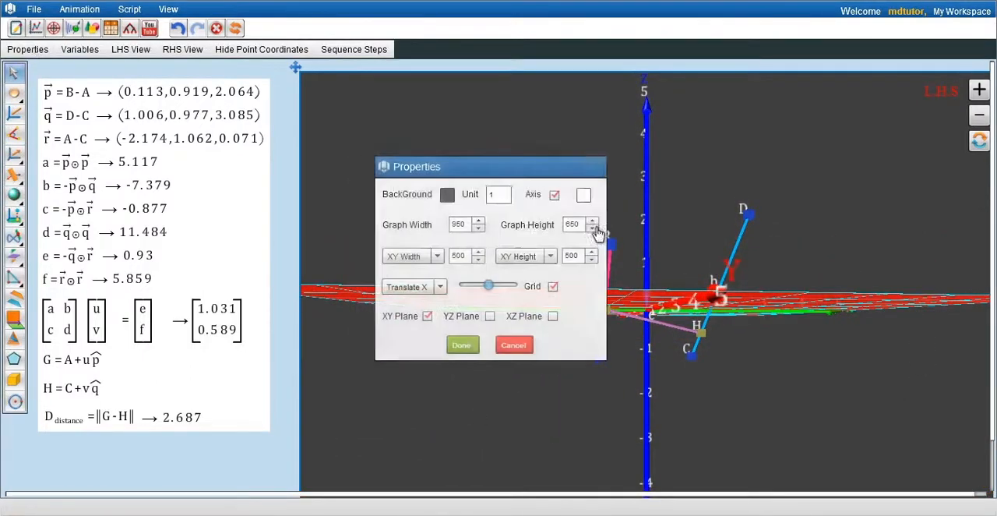
left_click(563, 196)
left_click(435, 316)
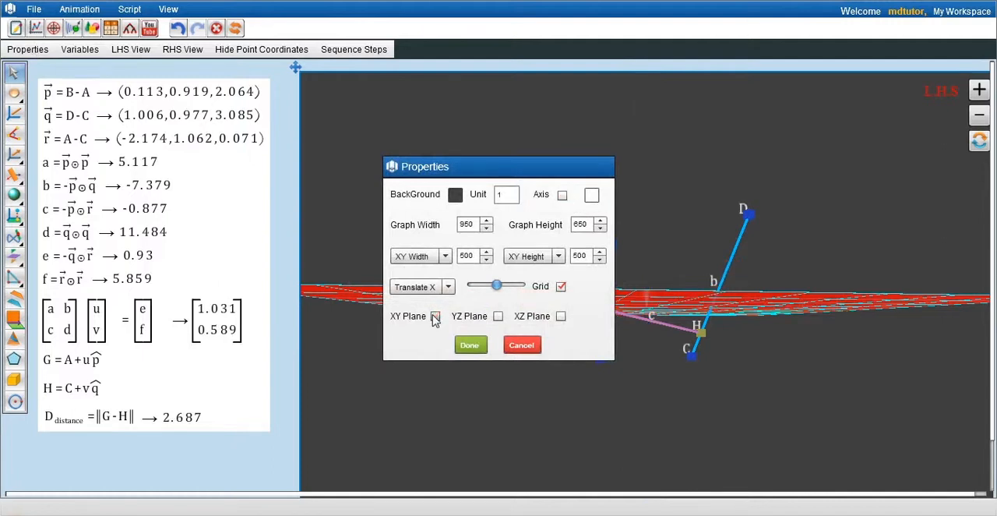
left_click(455, 195)
left_click(489, 315)
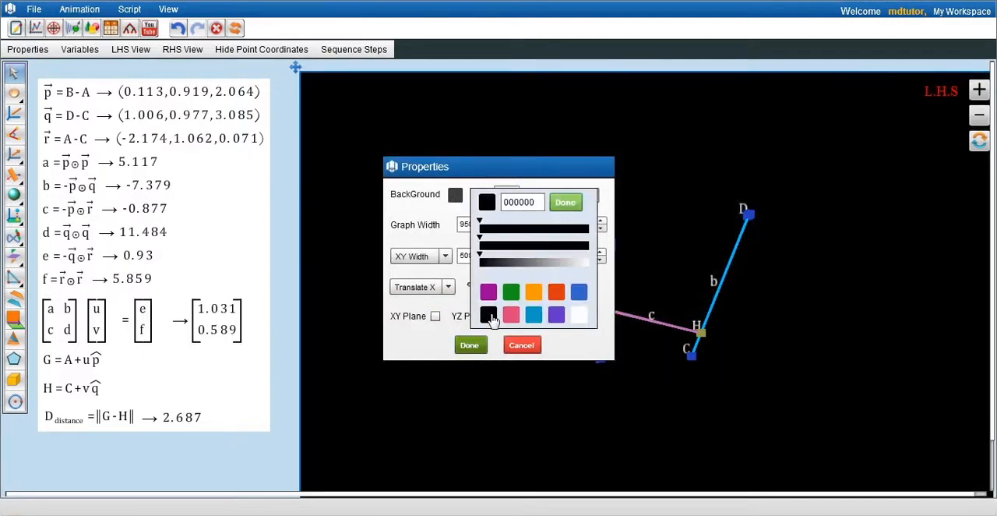
left_click(469, 345)
Move the line endpoints D, C, B and A to new positions in the 3D graph to test the shortest-distance segment
left_click_drag(374, 366, 697, 343)
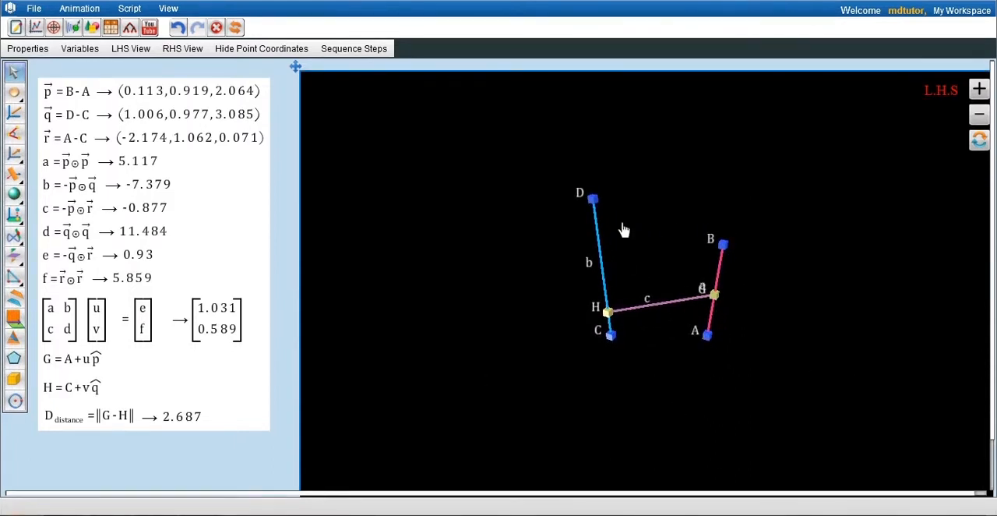
left_click_drag(596, 200, 639, 200)
left_click_drag(613, 336, 598, 333)
left_click_drag(724, 247, 764, 234)
left_click_drag(707, 337, 715, 379)
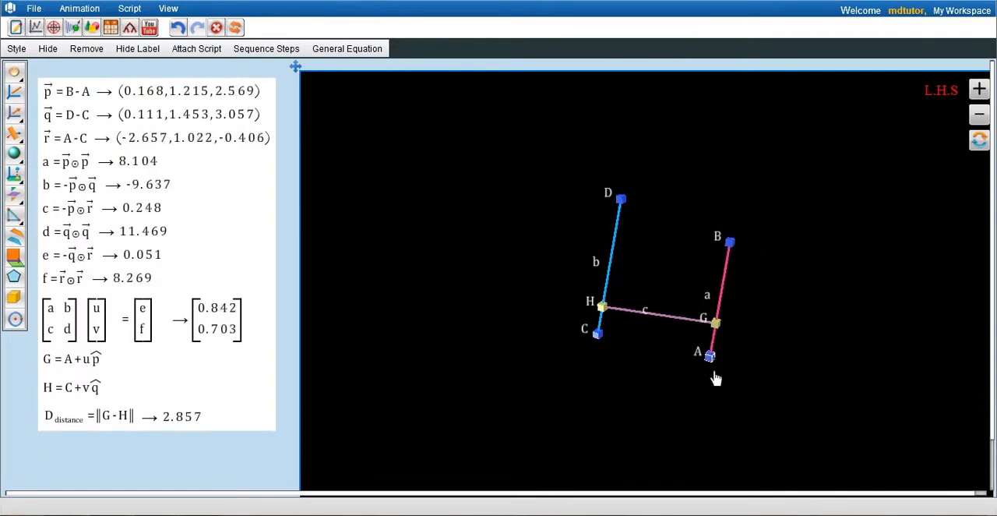
Open the solved matrix equation in the worksheet
left_click(104, 326)
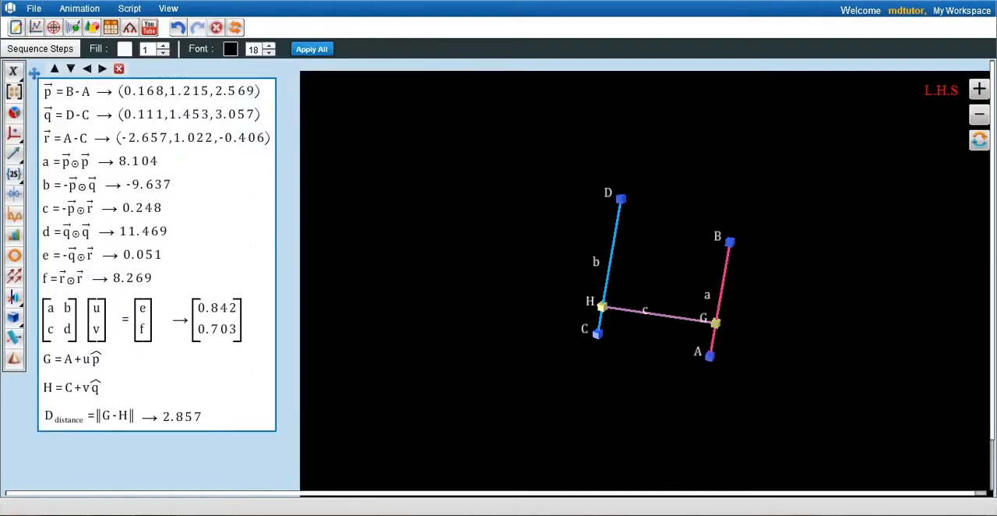
left_click(88, 326)
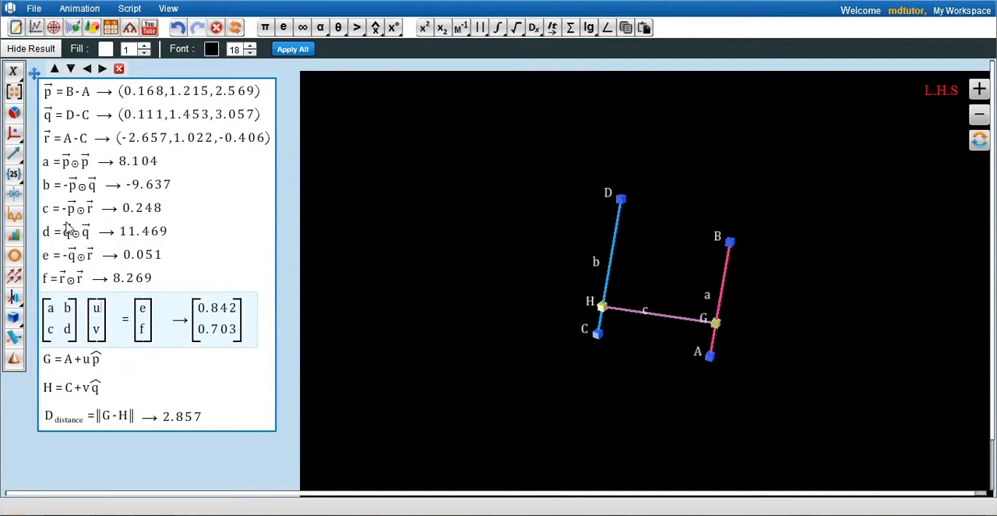